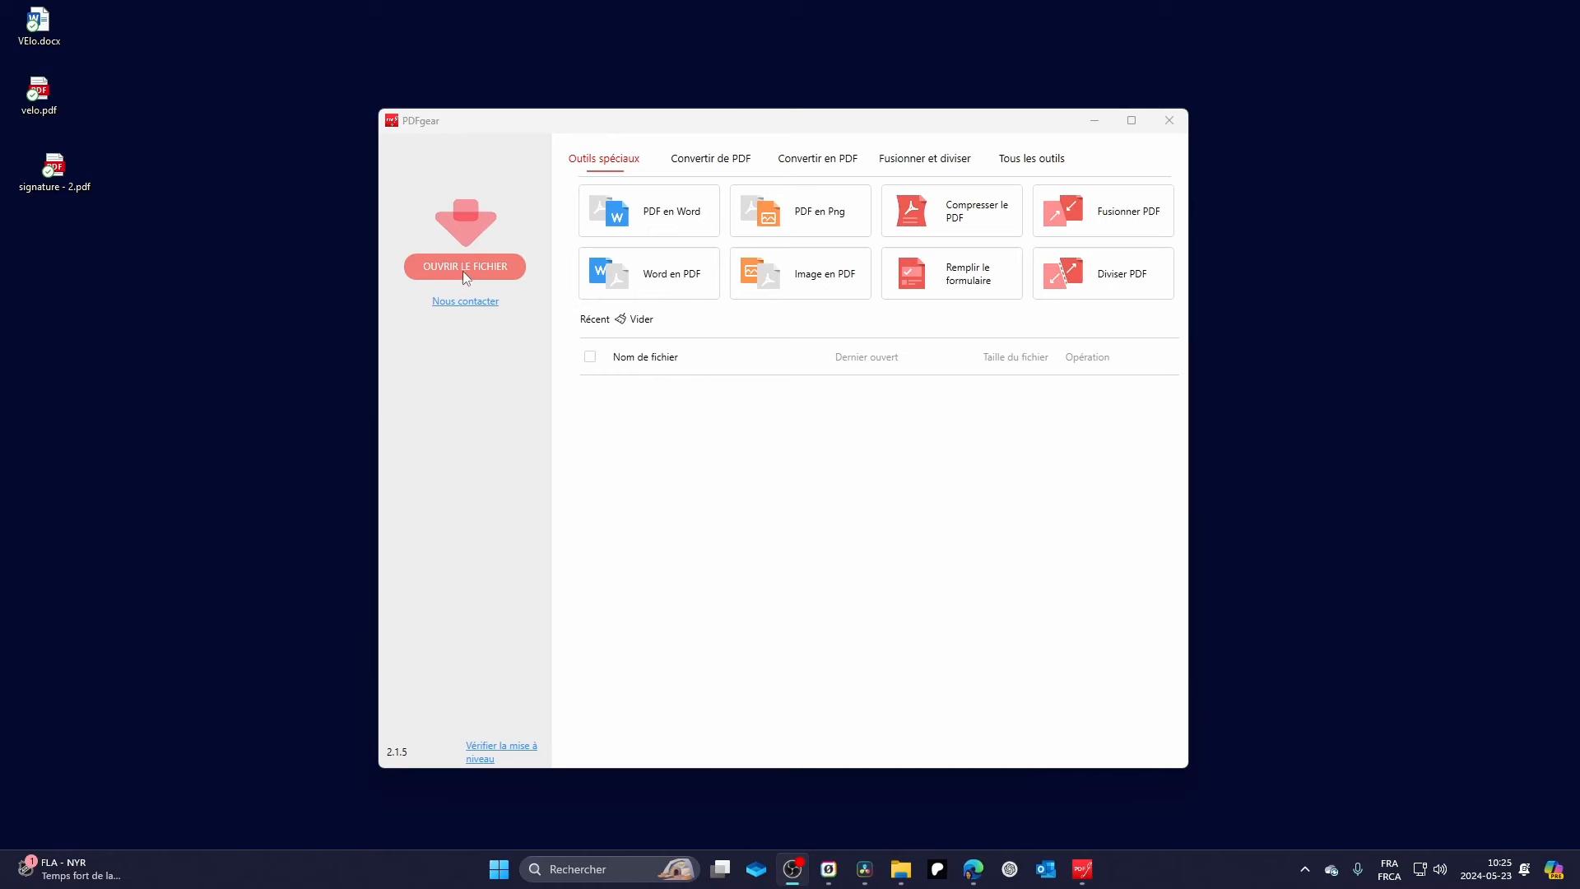
Open velo.pdf from the desktop and look through its pages up to the first one.
left_click_drag(42, 95, 773, 462)
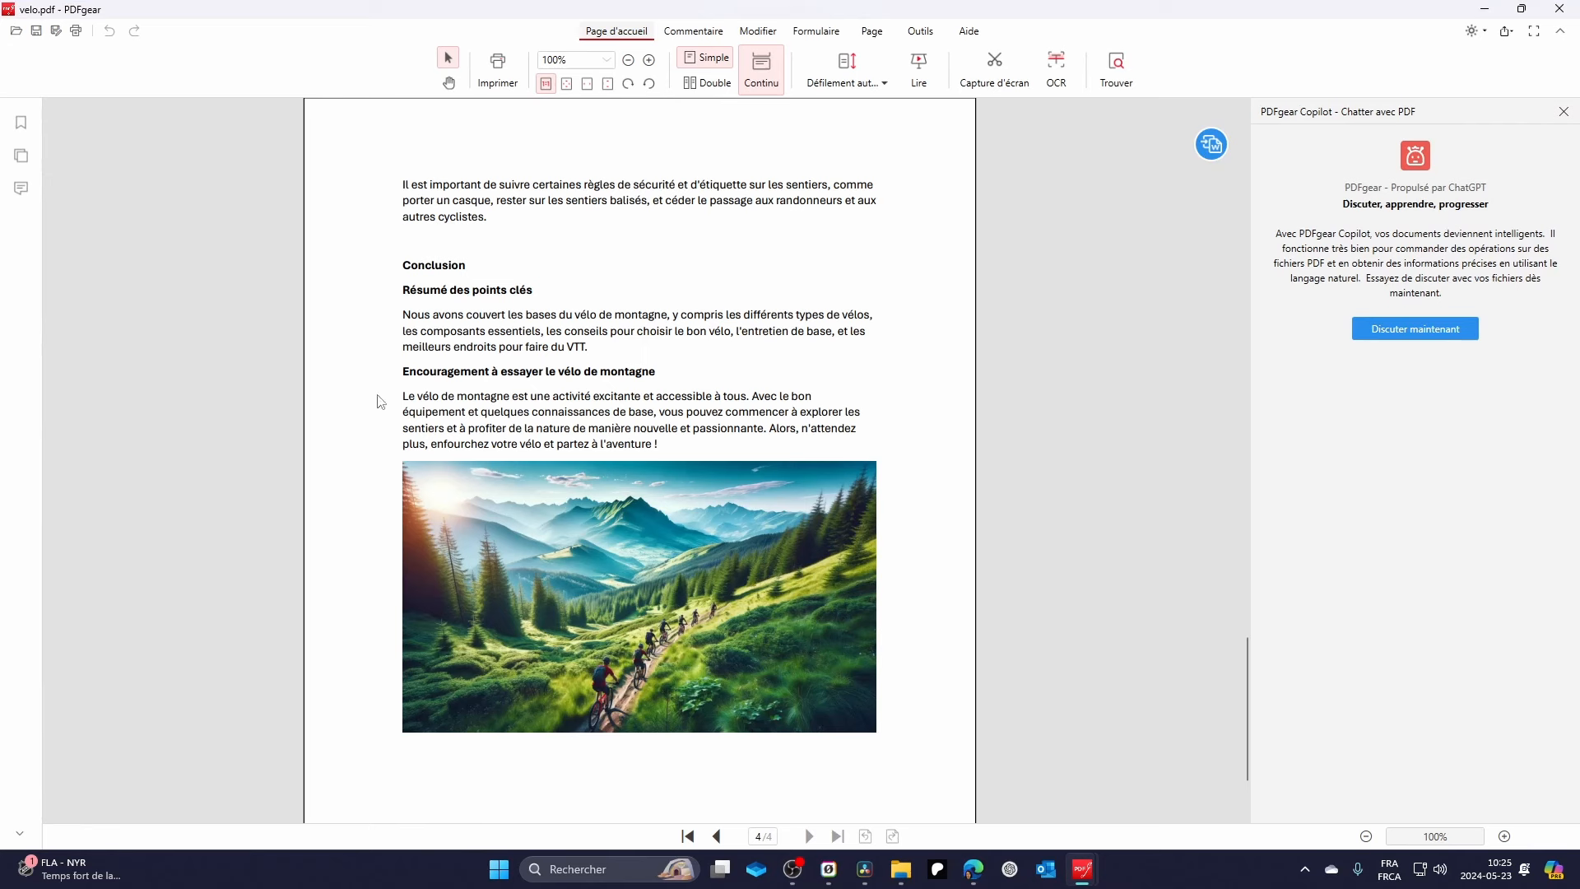
scroll(545, 552, "down", 2)
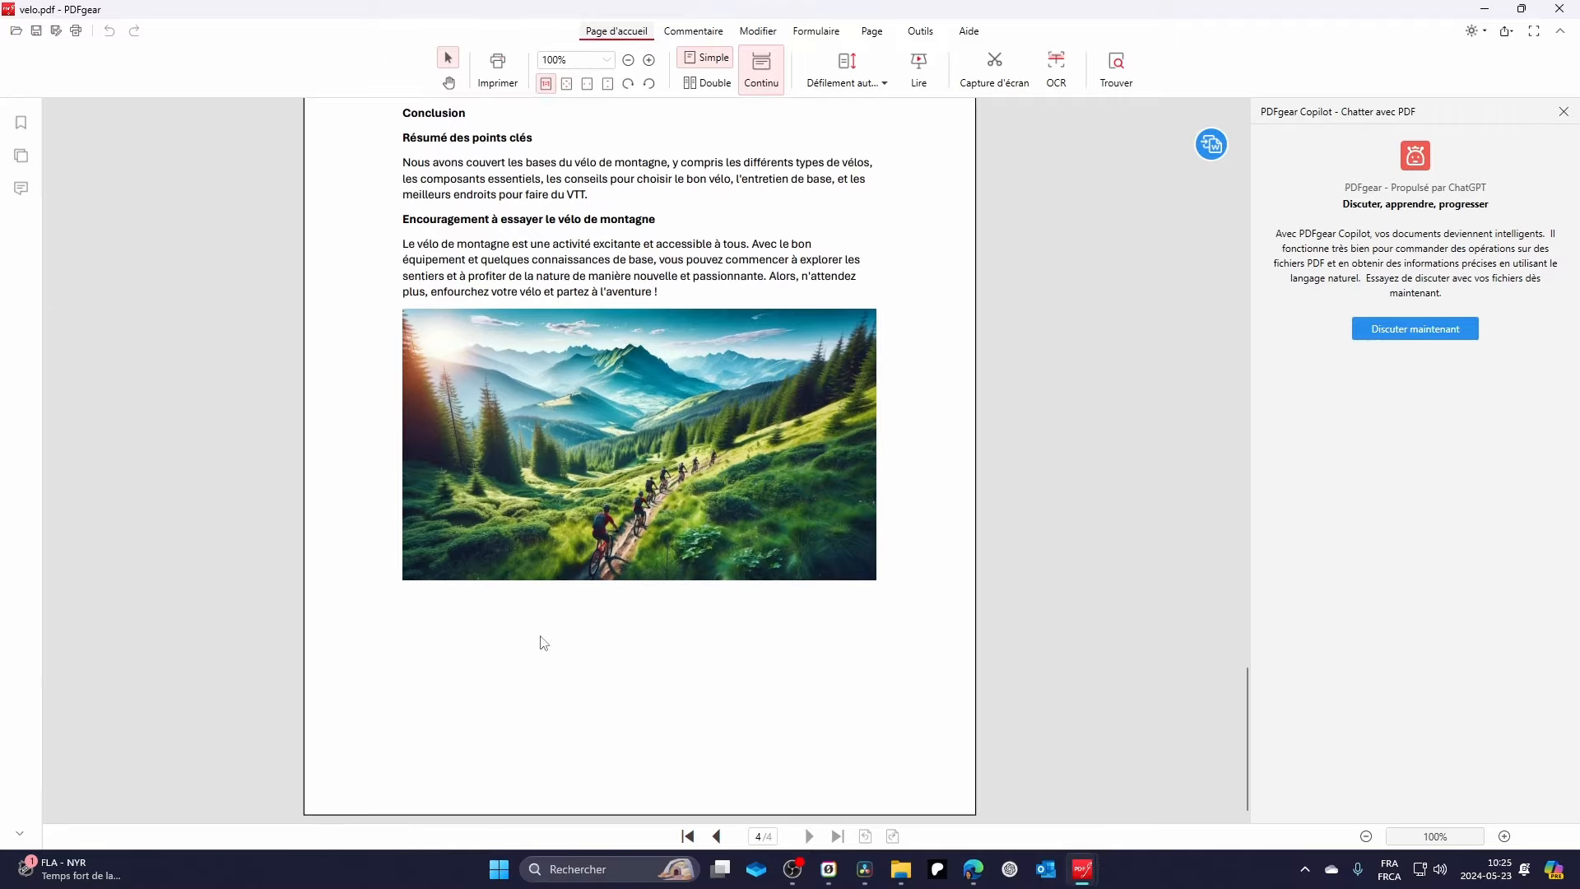
scroll(540, 638, "up", 15)
scroll(837, 554, "up", 13)
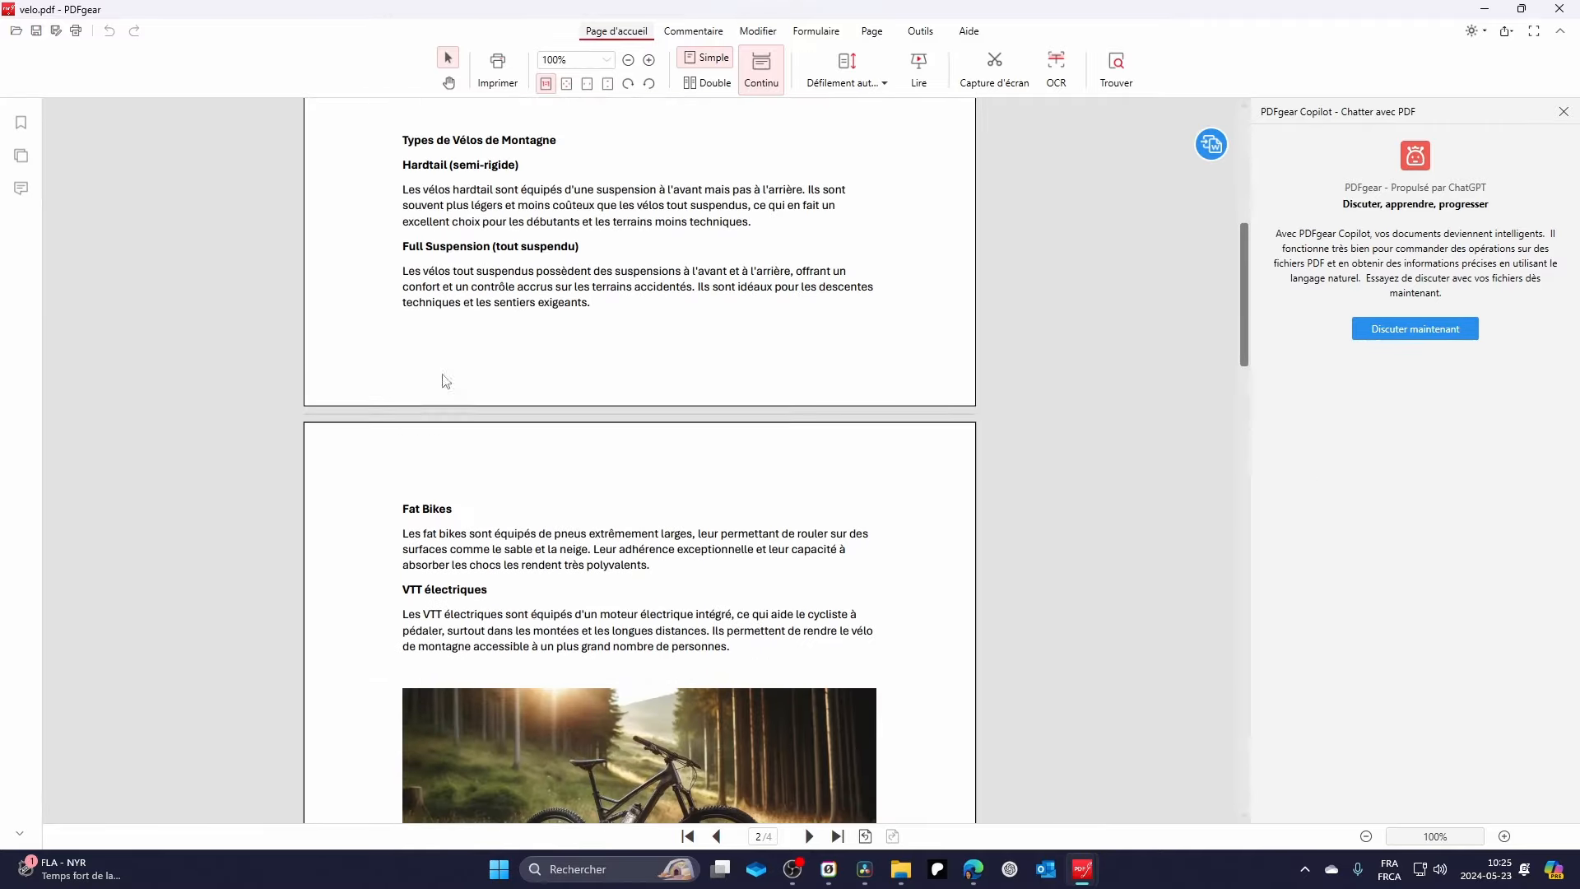
scroll(446, 380, "up", 7)
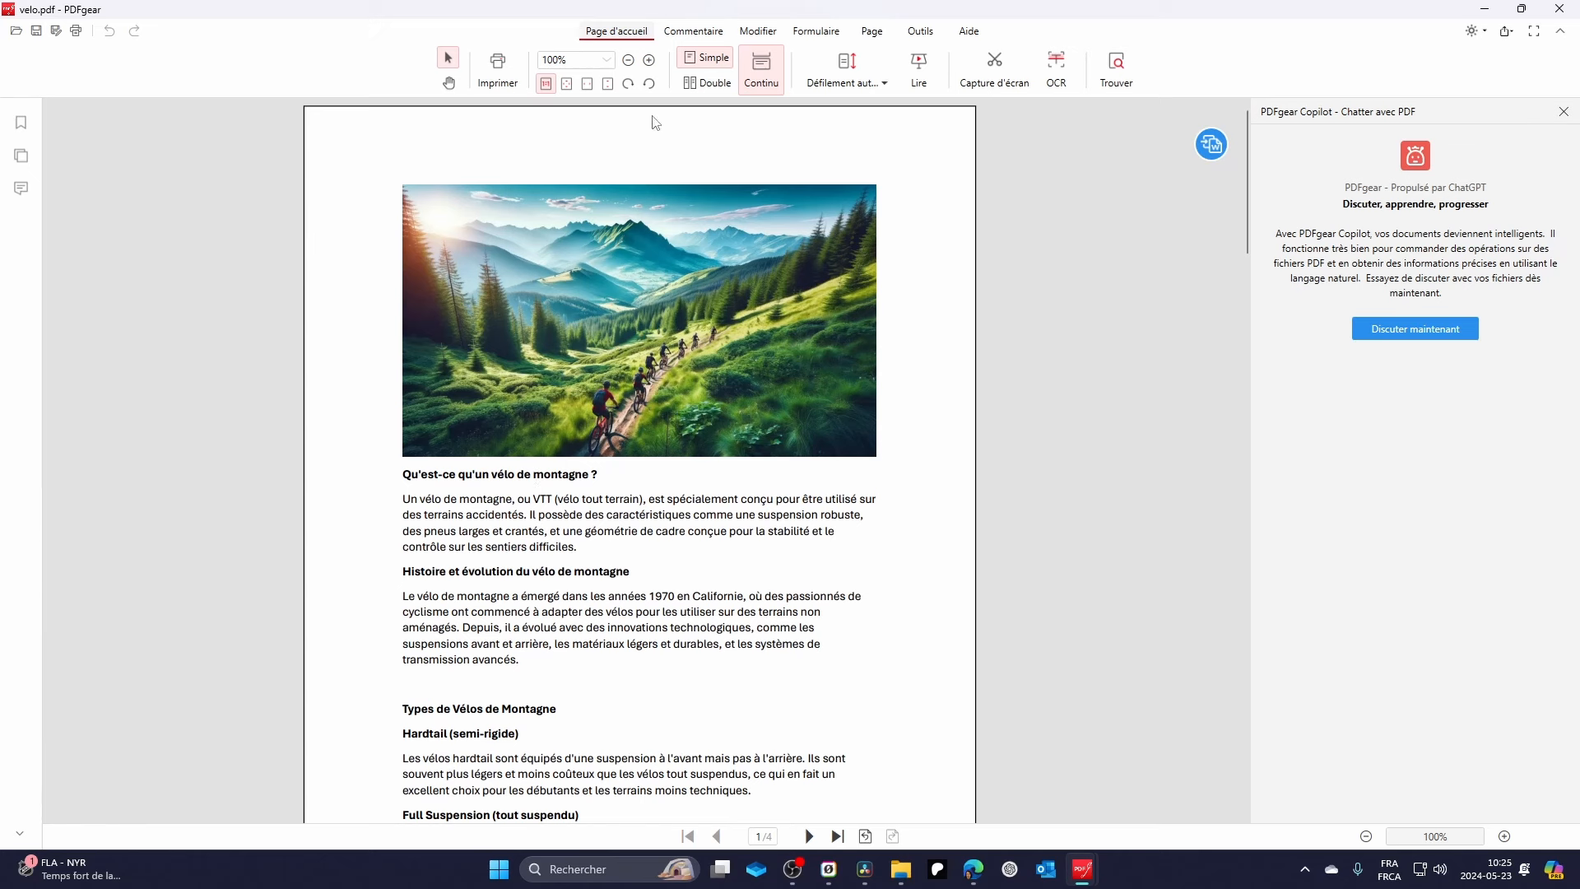
Try zooming the document to 120%, fitting it to the width and to the page, and return to actual size.
left_click(628, 60)
left_click(649, 63)
left_click(649, 60)
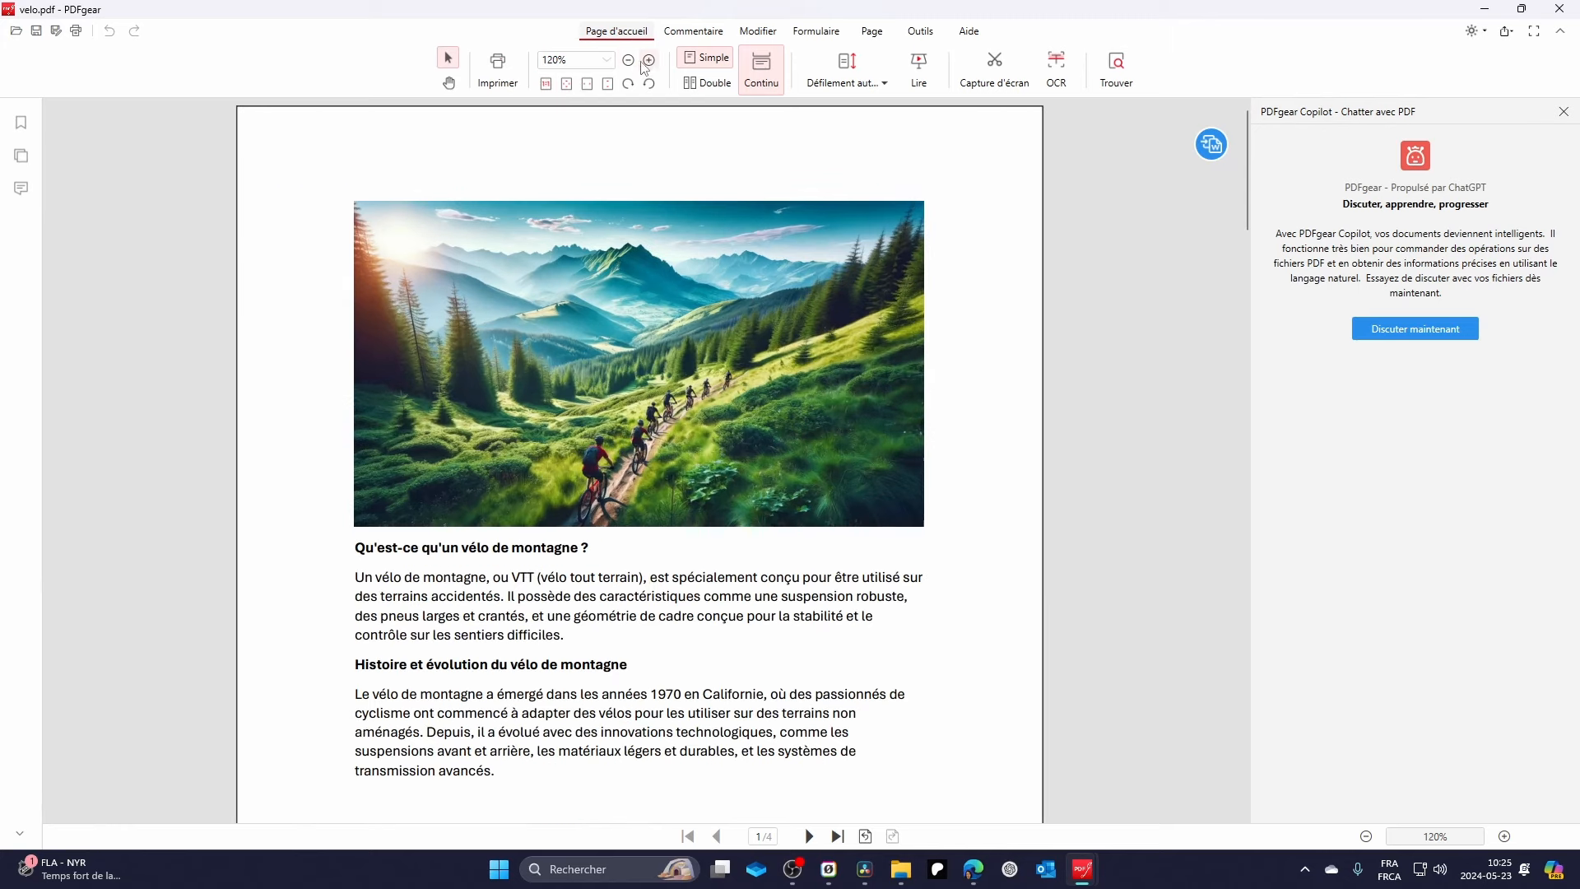
left_click(628, 60)
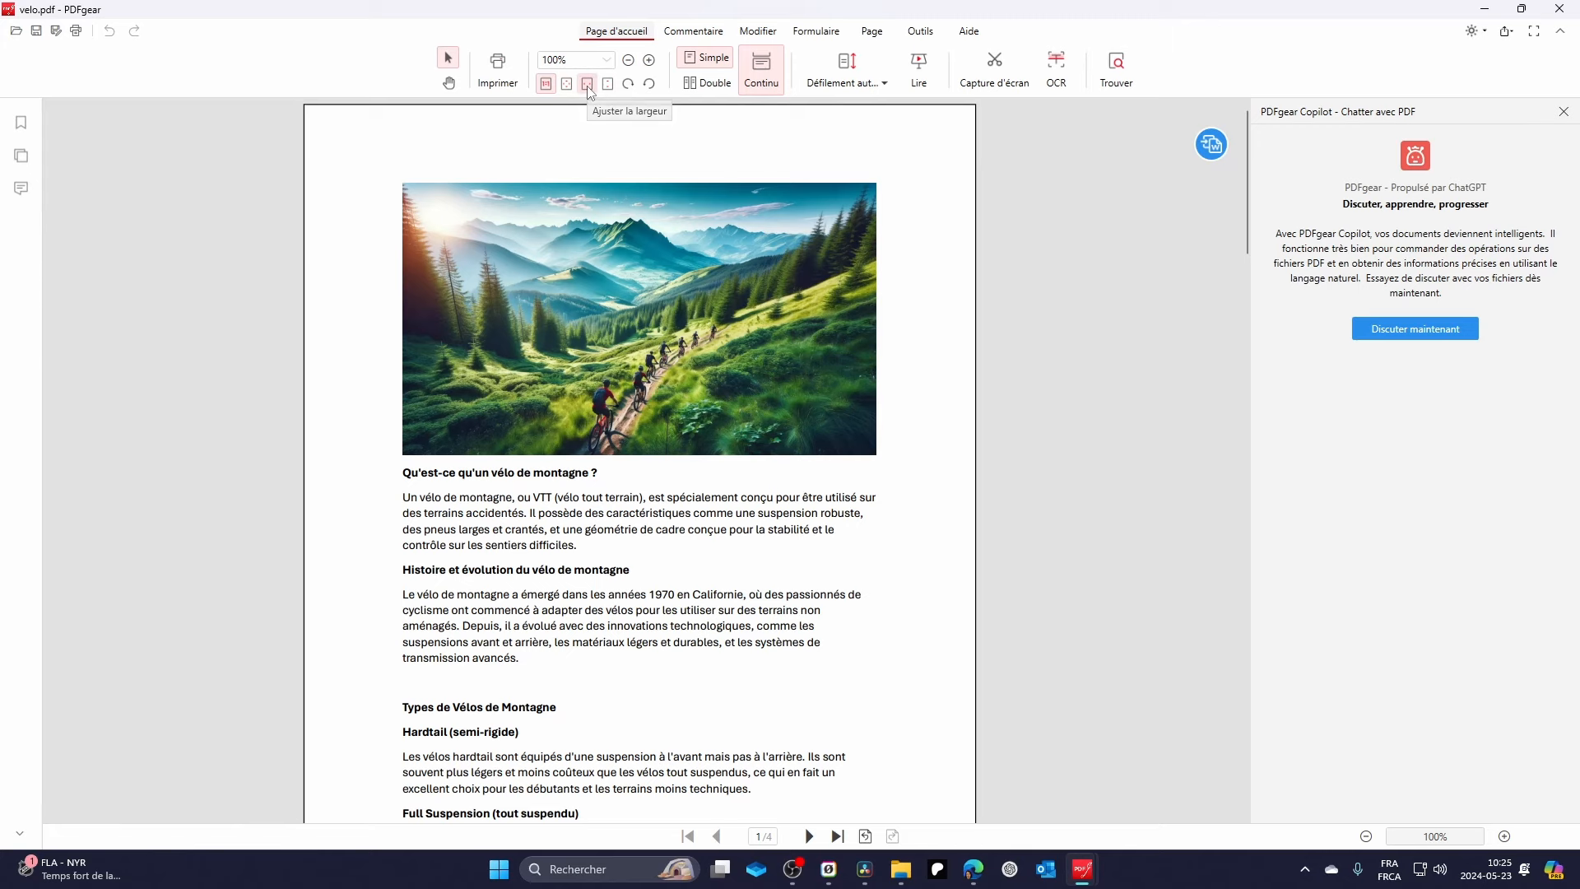
left_click(587, 85)
left_click(566, 83)
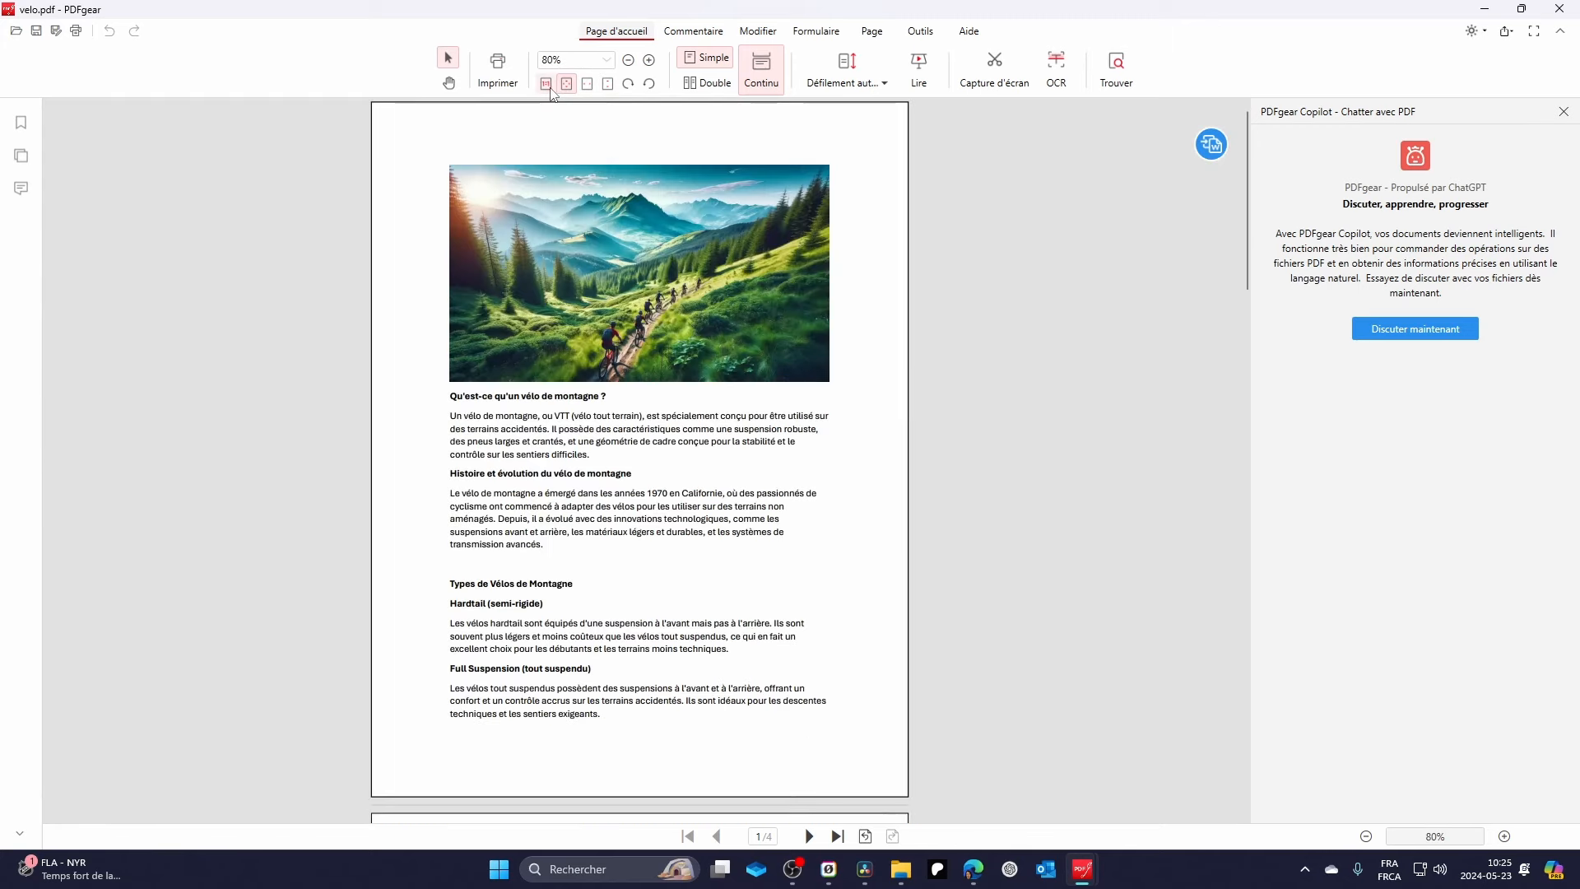
left_click(546, 83)
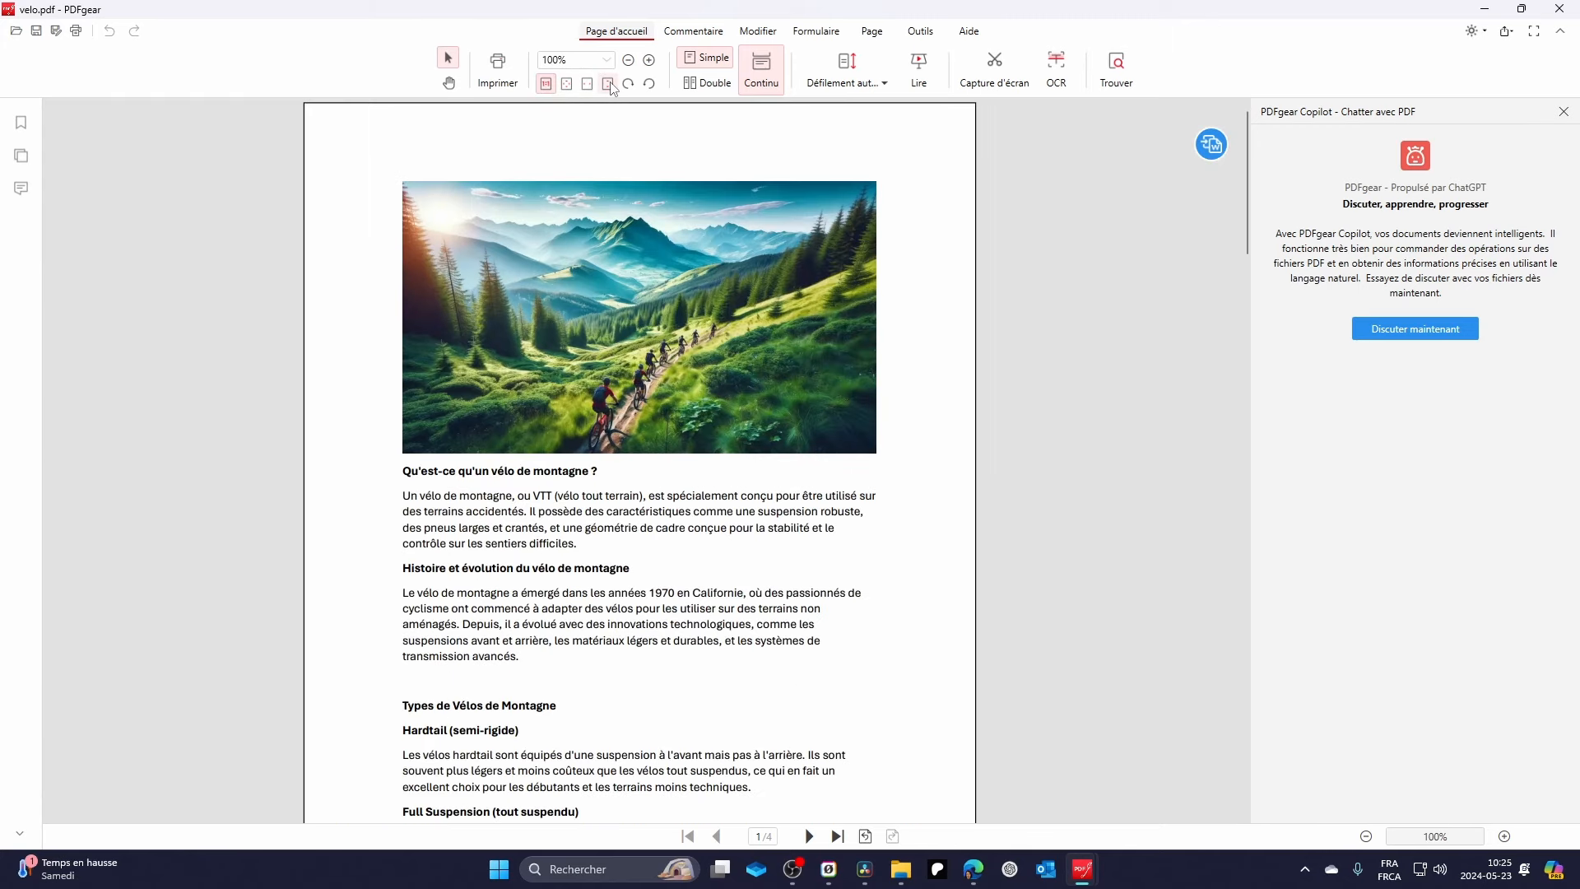
Run automatic scrolling through the document, set its speed to 4, and stop it.
left_click(856, 72)
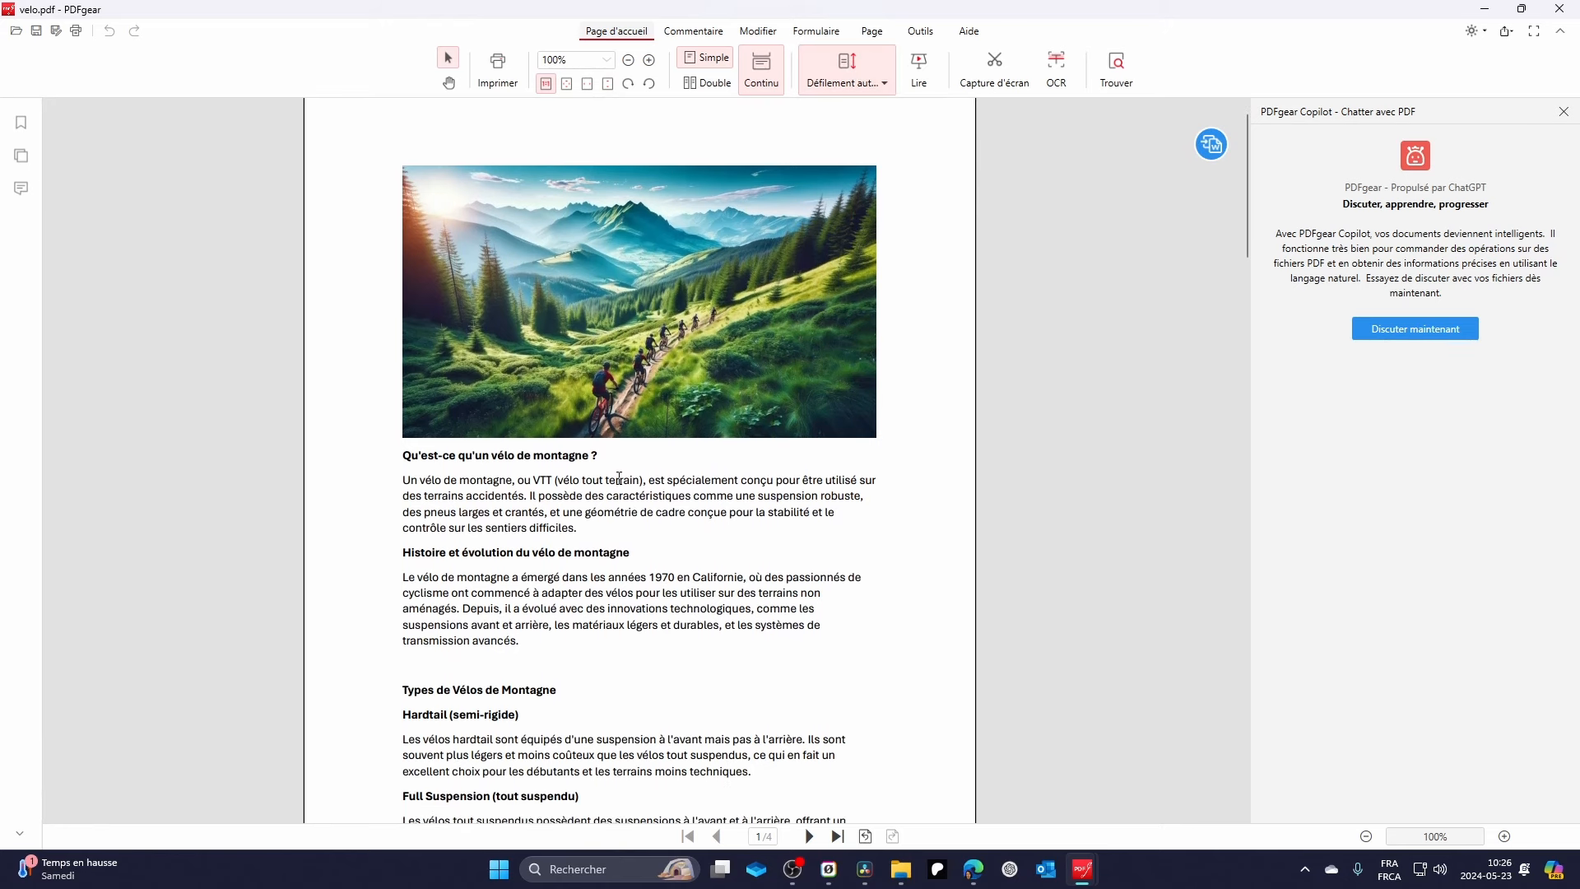
left_click(884, 82)
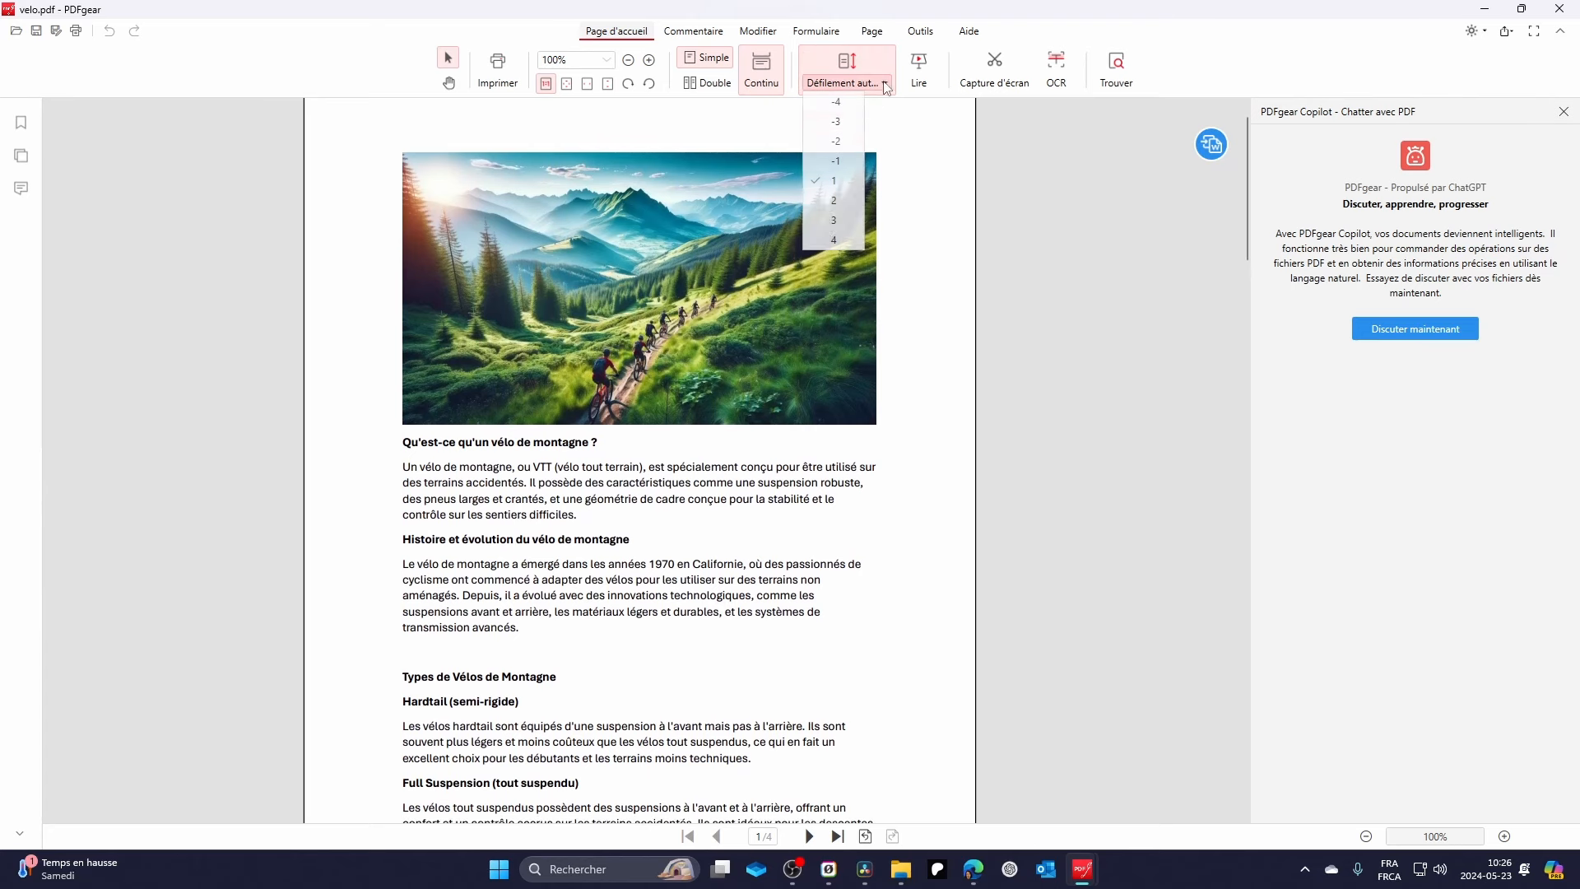
left_click(835, 243)
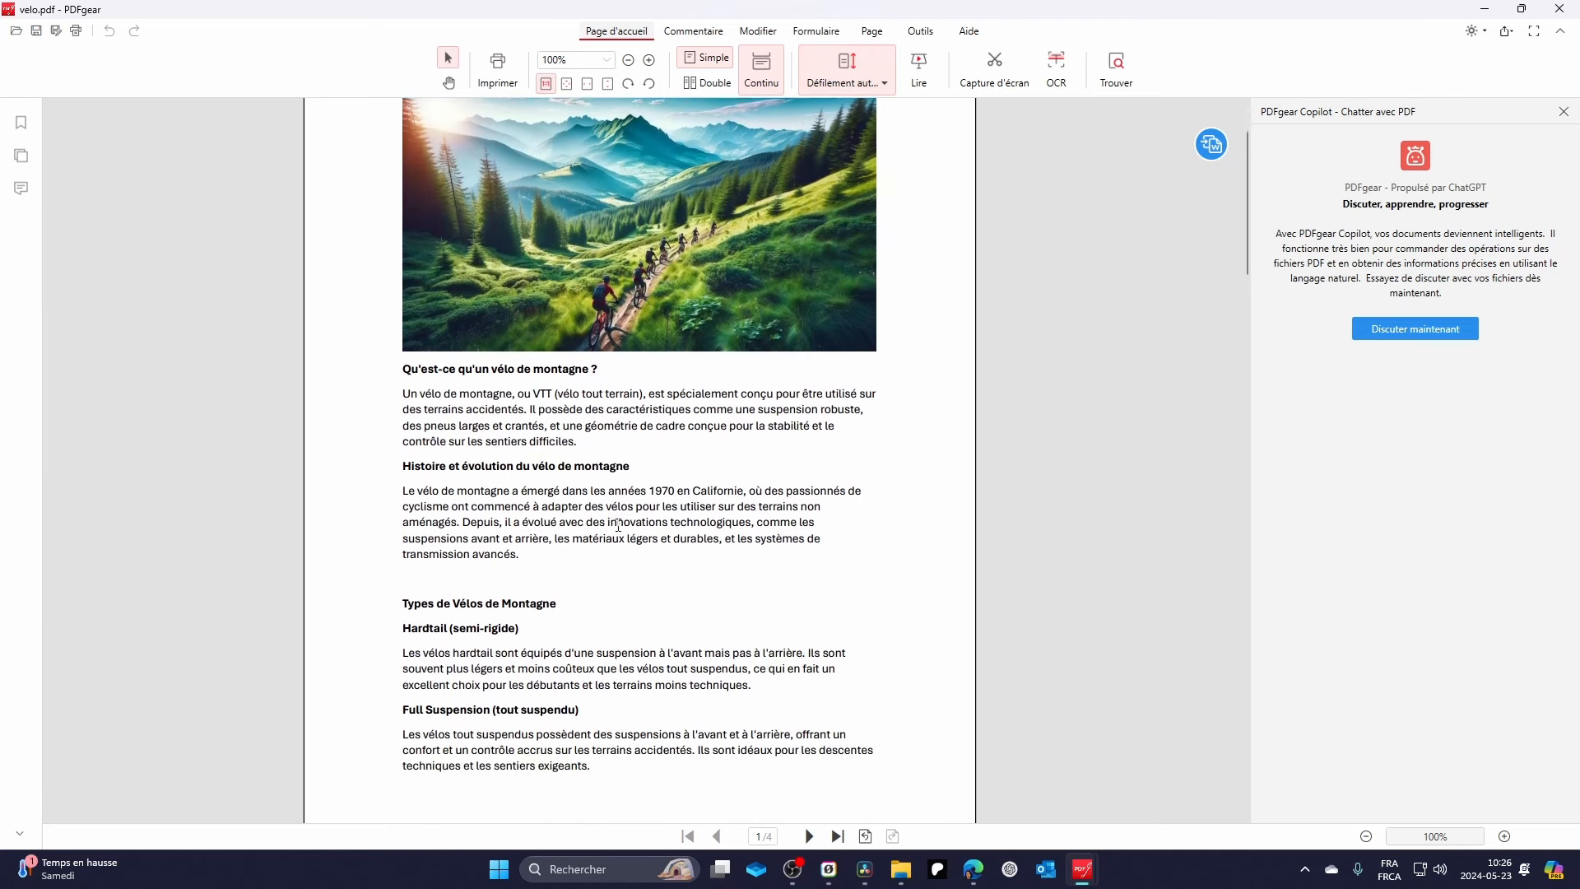
left_click(856, 83)
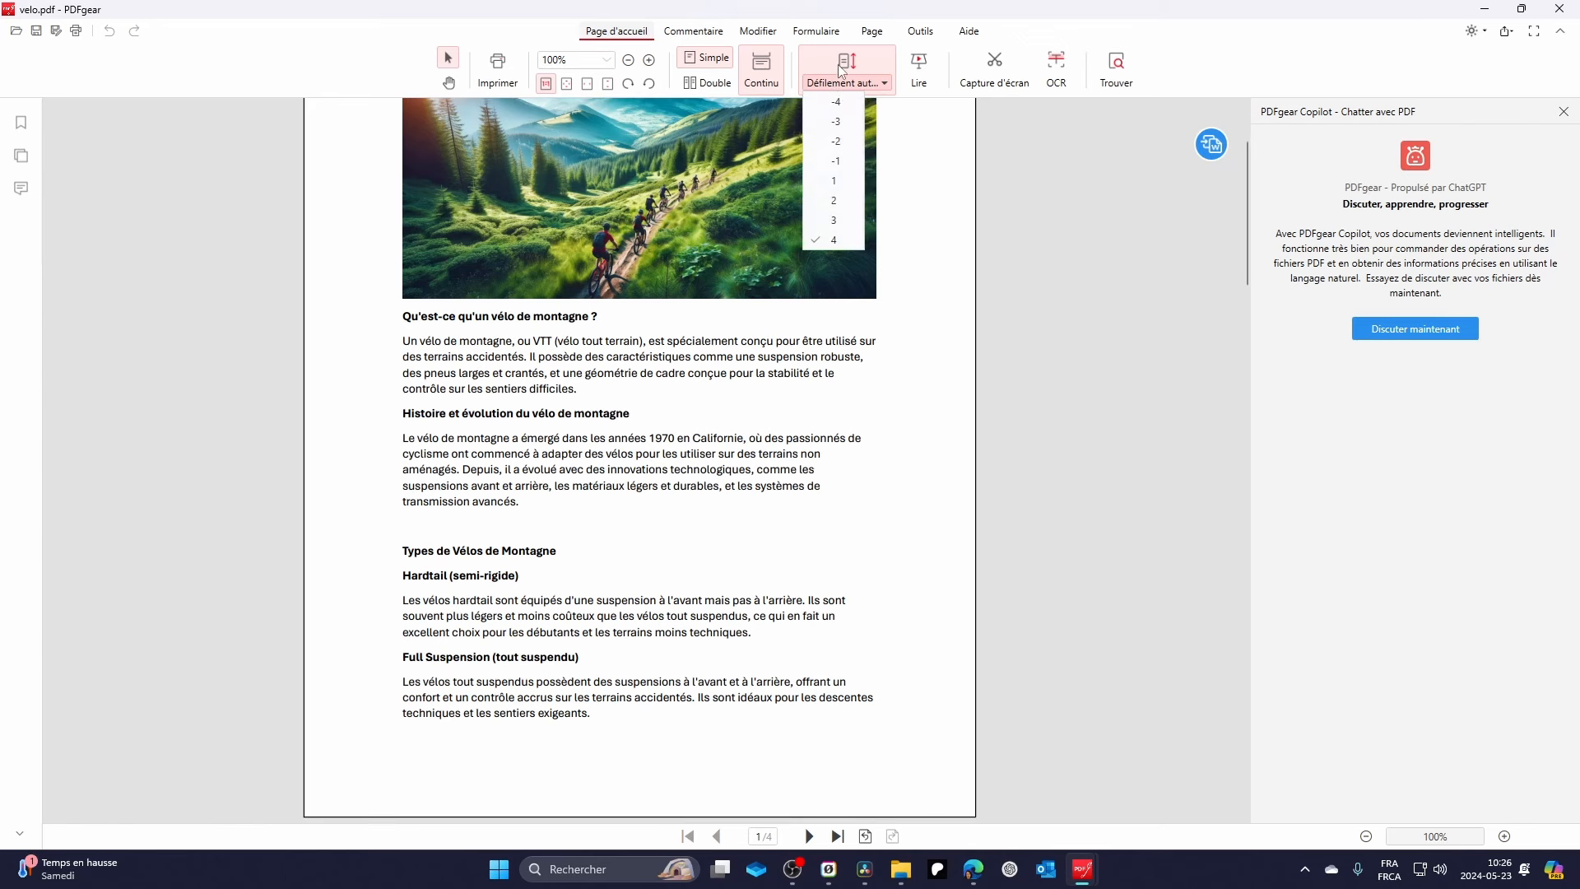
left_click(856, 64)
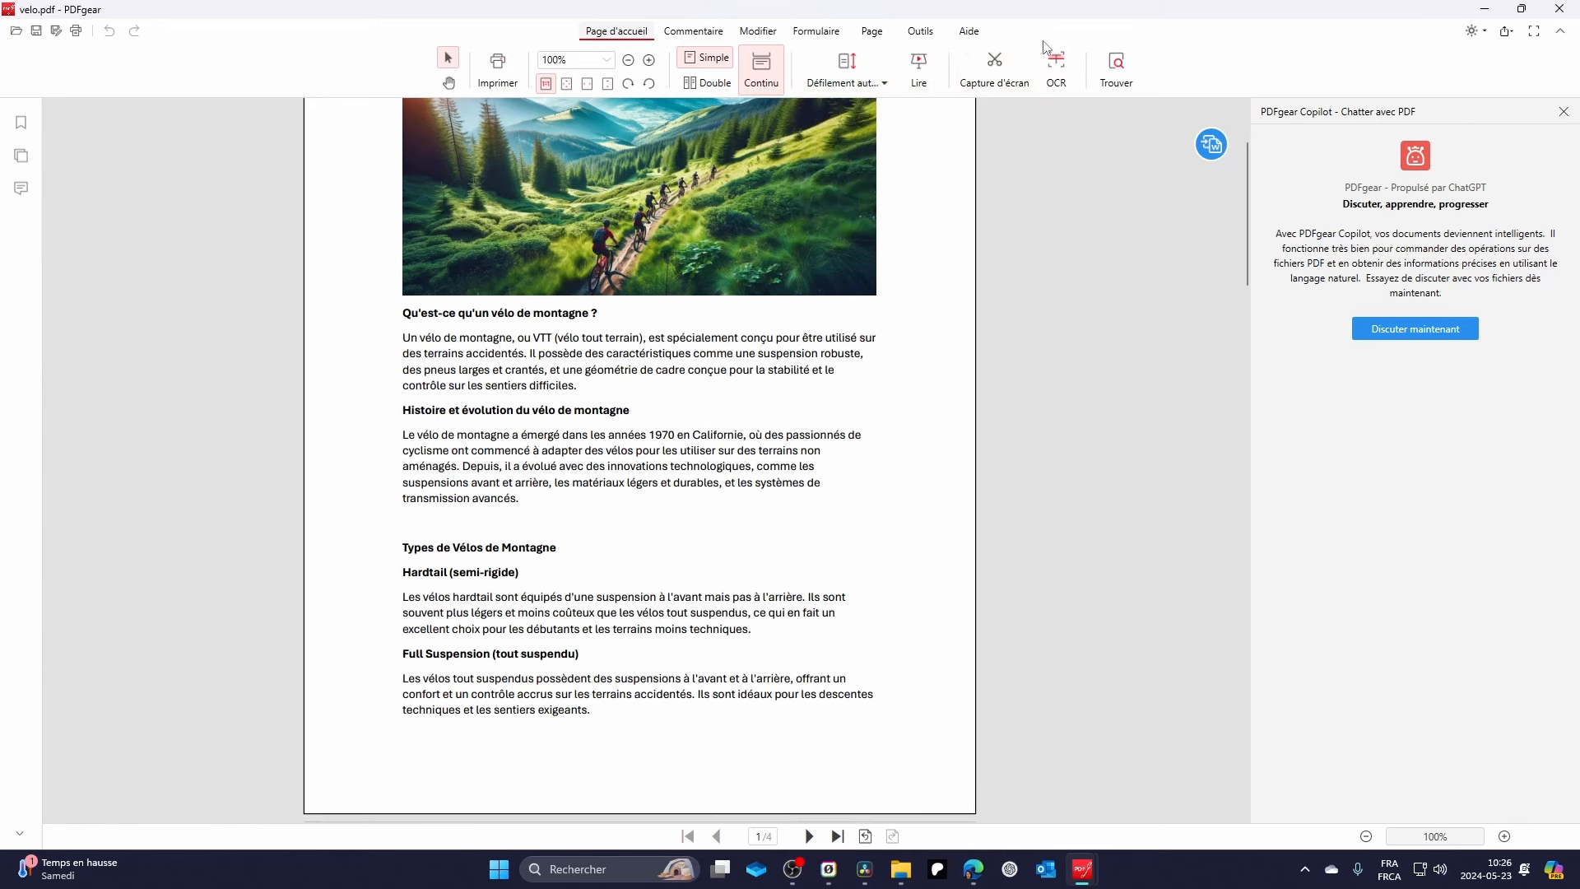
Try the screen capture tool and an OCR selection over the mountain photo on the first page.
left_click(995, 68)
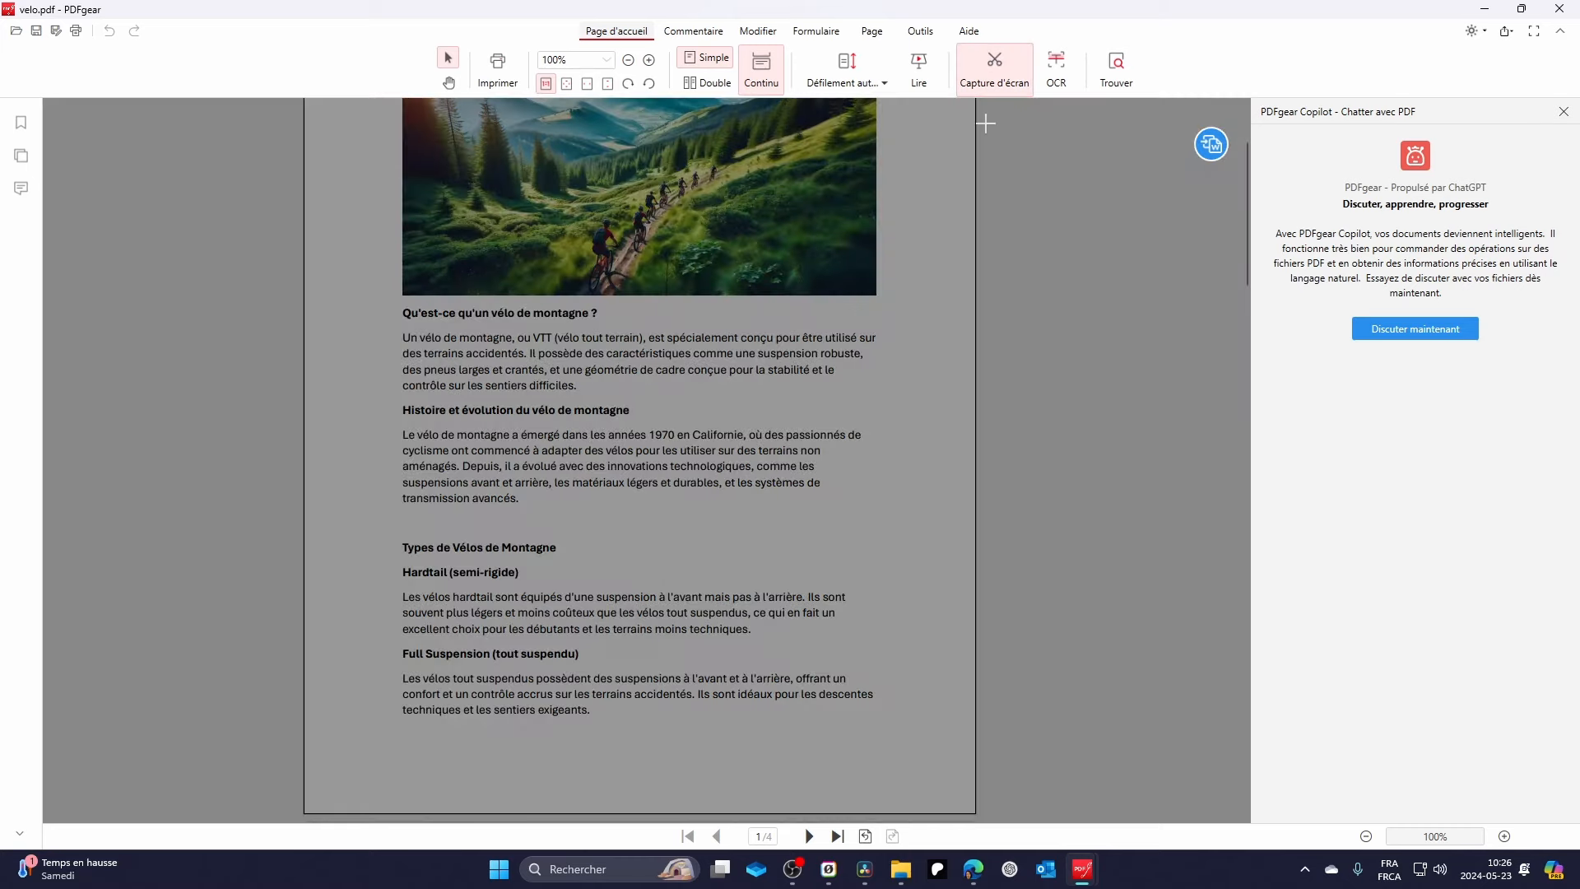
left_click(983, 89)
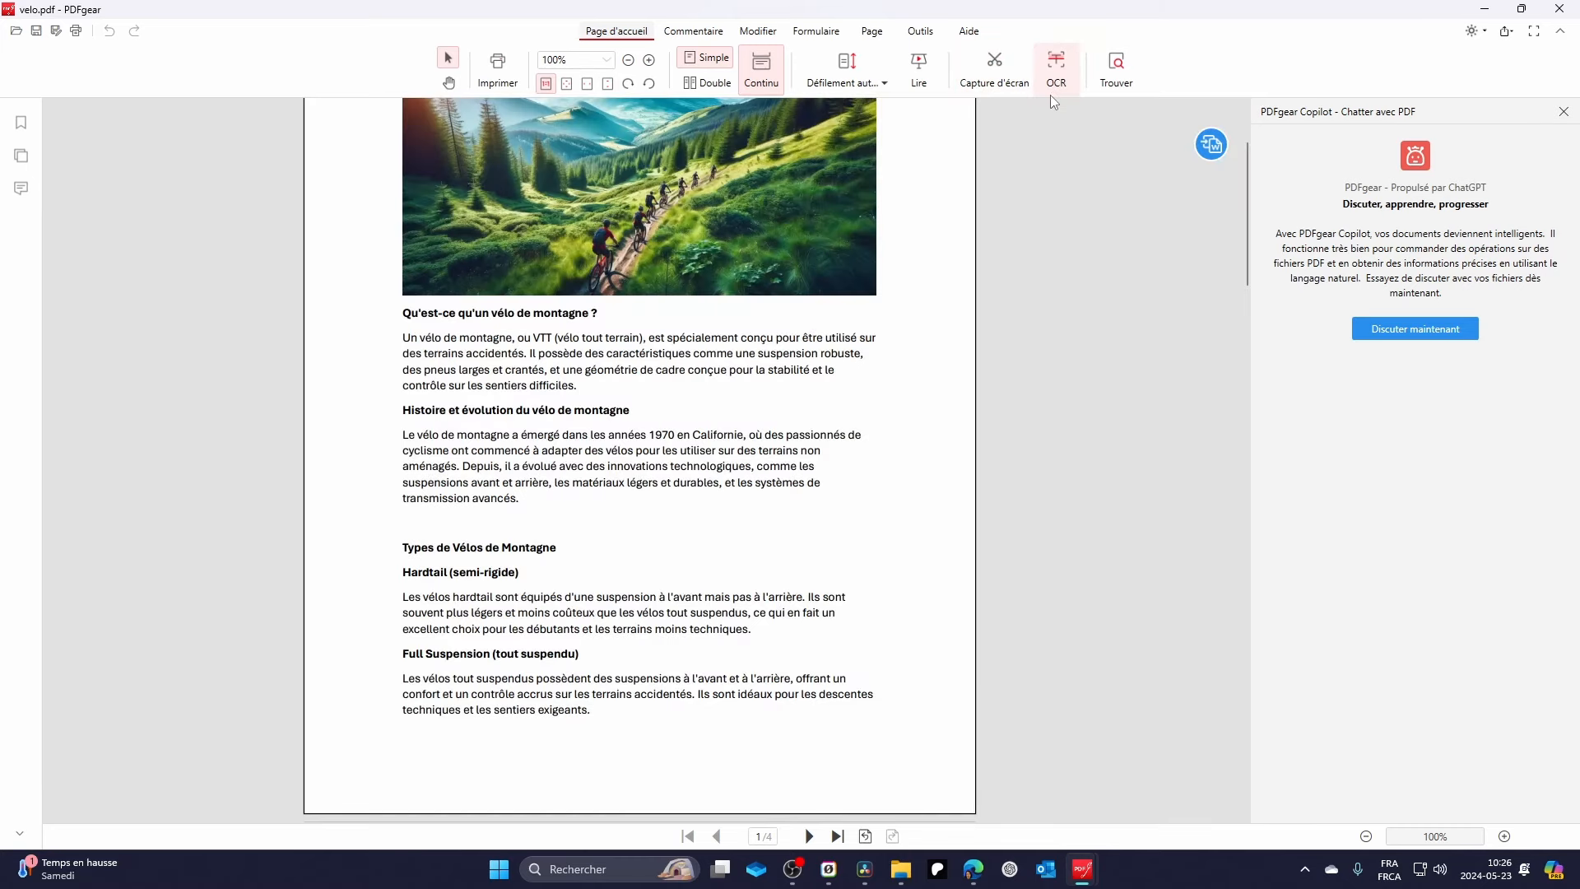
scroll(757, 288, "up", 3)
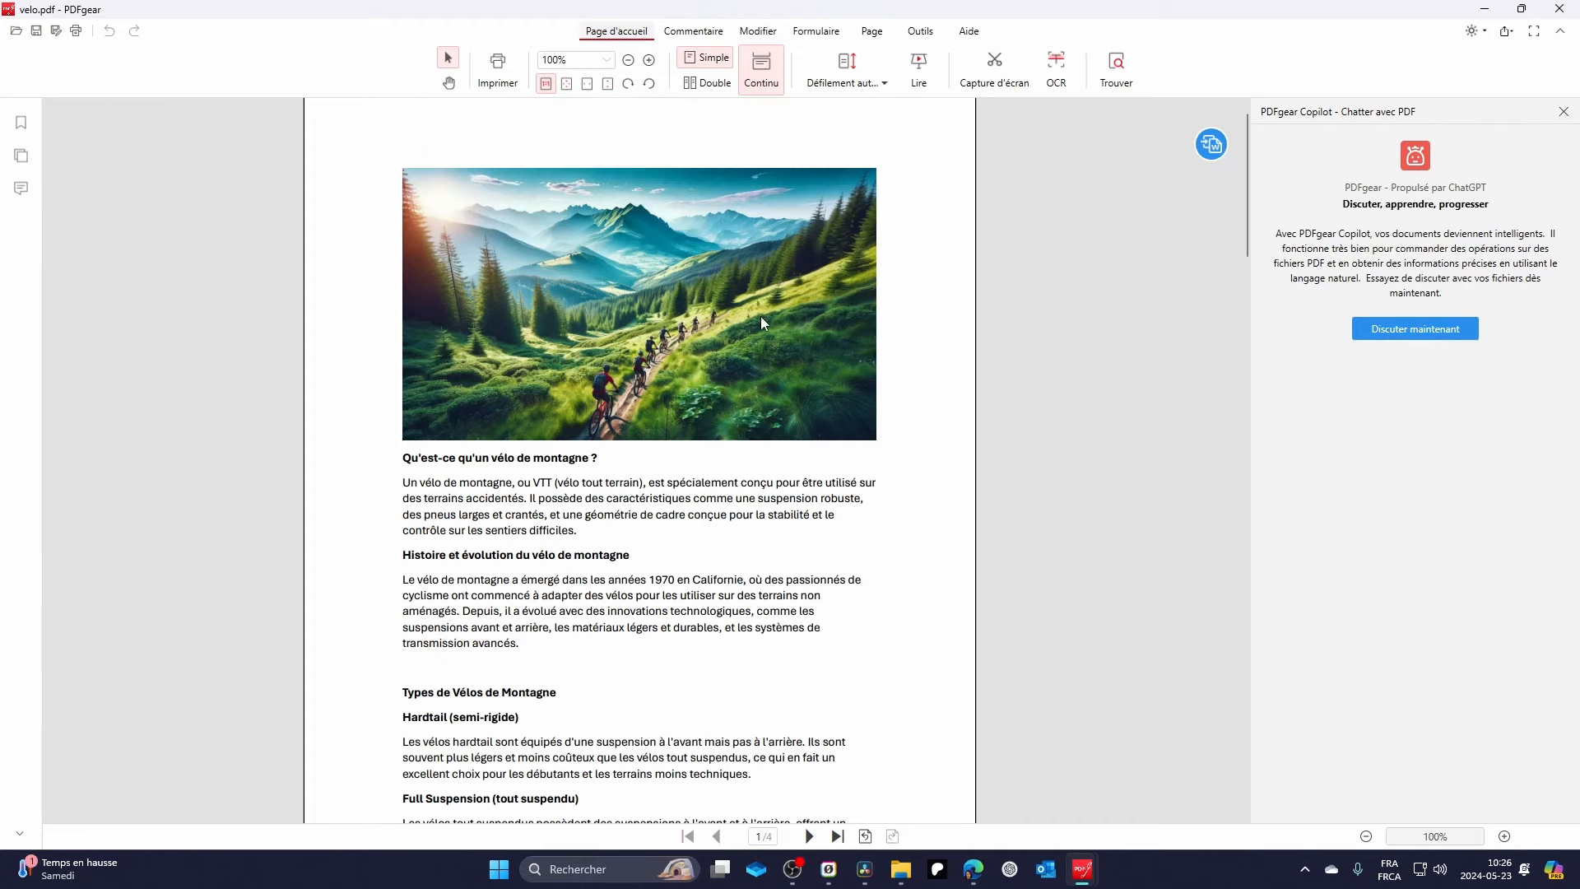
left_click(1056, 72)
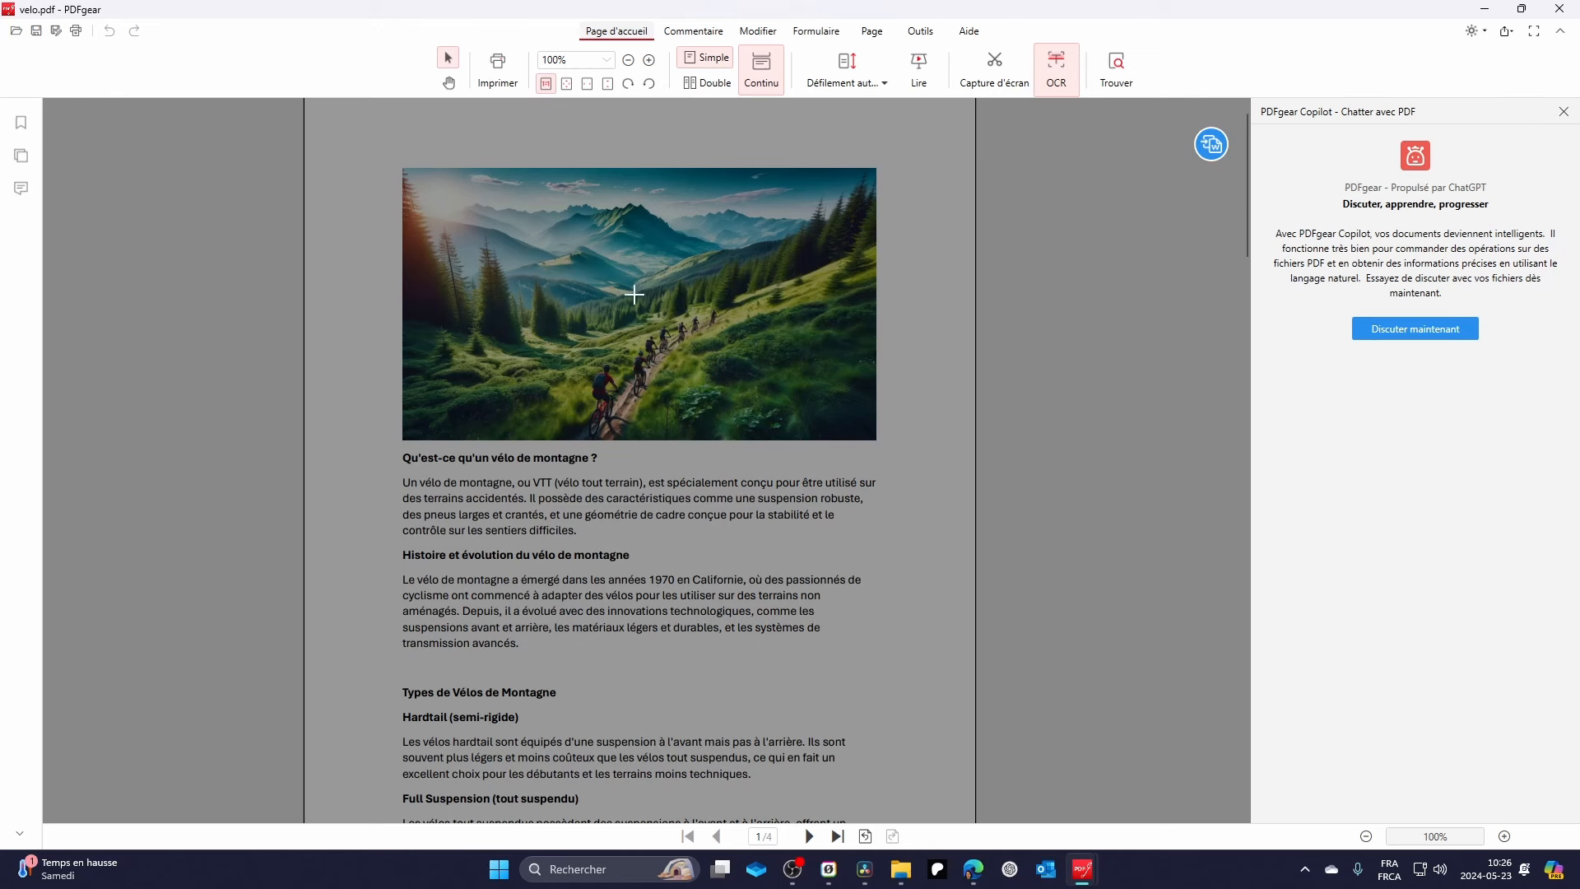
left_click_drag(461, 222, 803, 372)
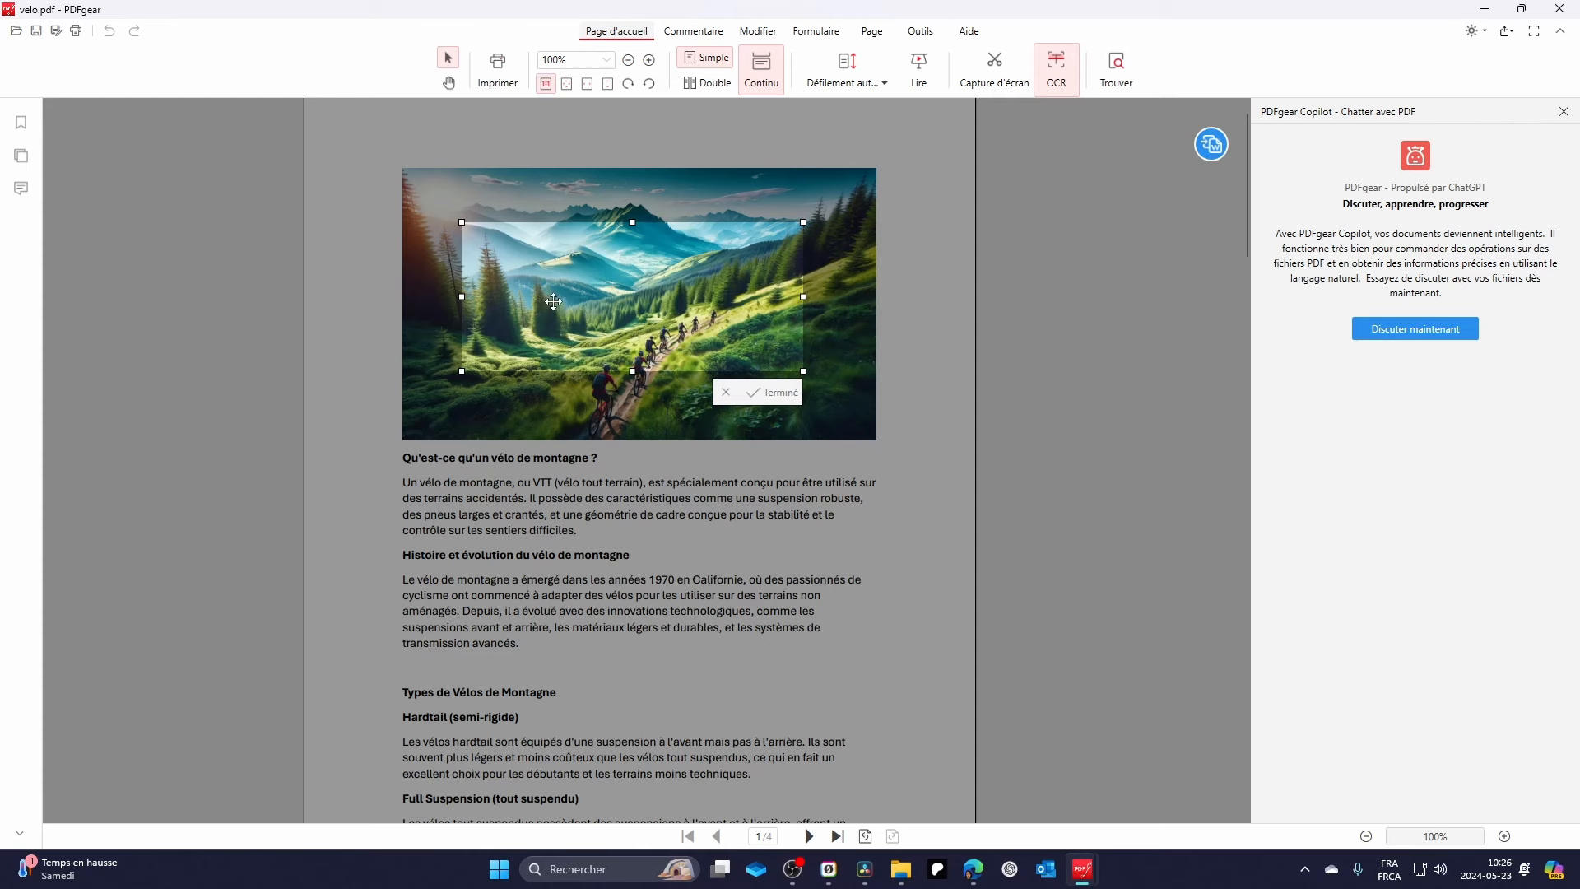
key("Escape")
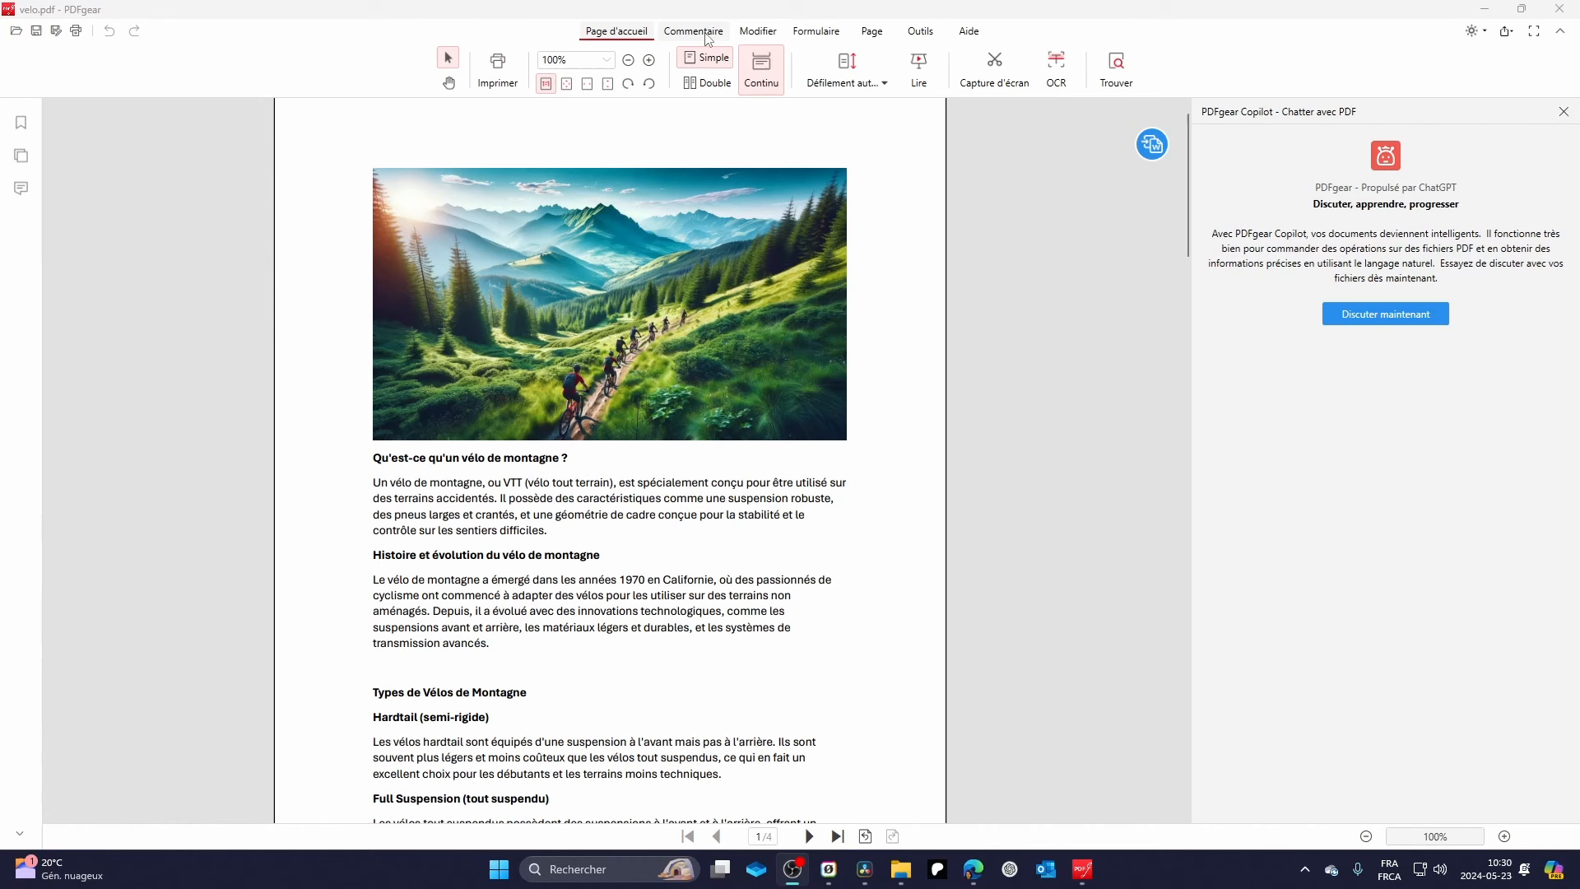
Add a text box containing "Écrire" over the end of the "Histoire et évolution du vélo de montagne" heading and its paragraph.
left_click(716, 36)
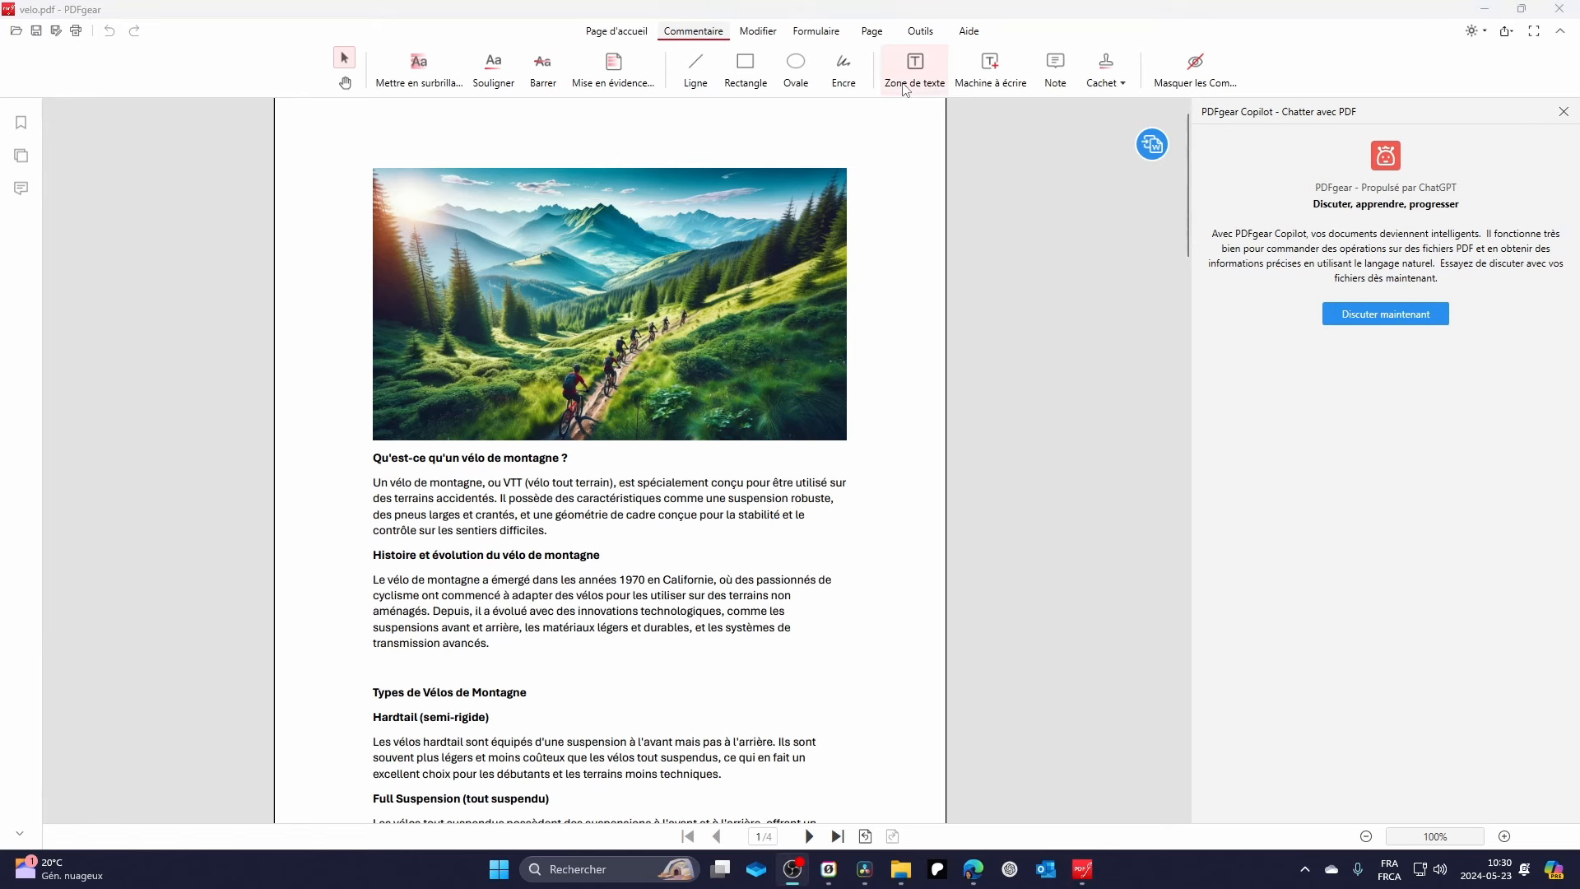
left_click(932, 78)
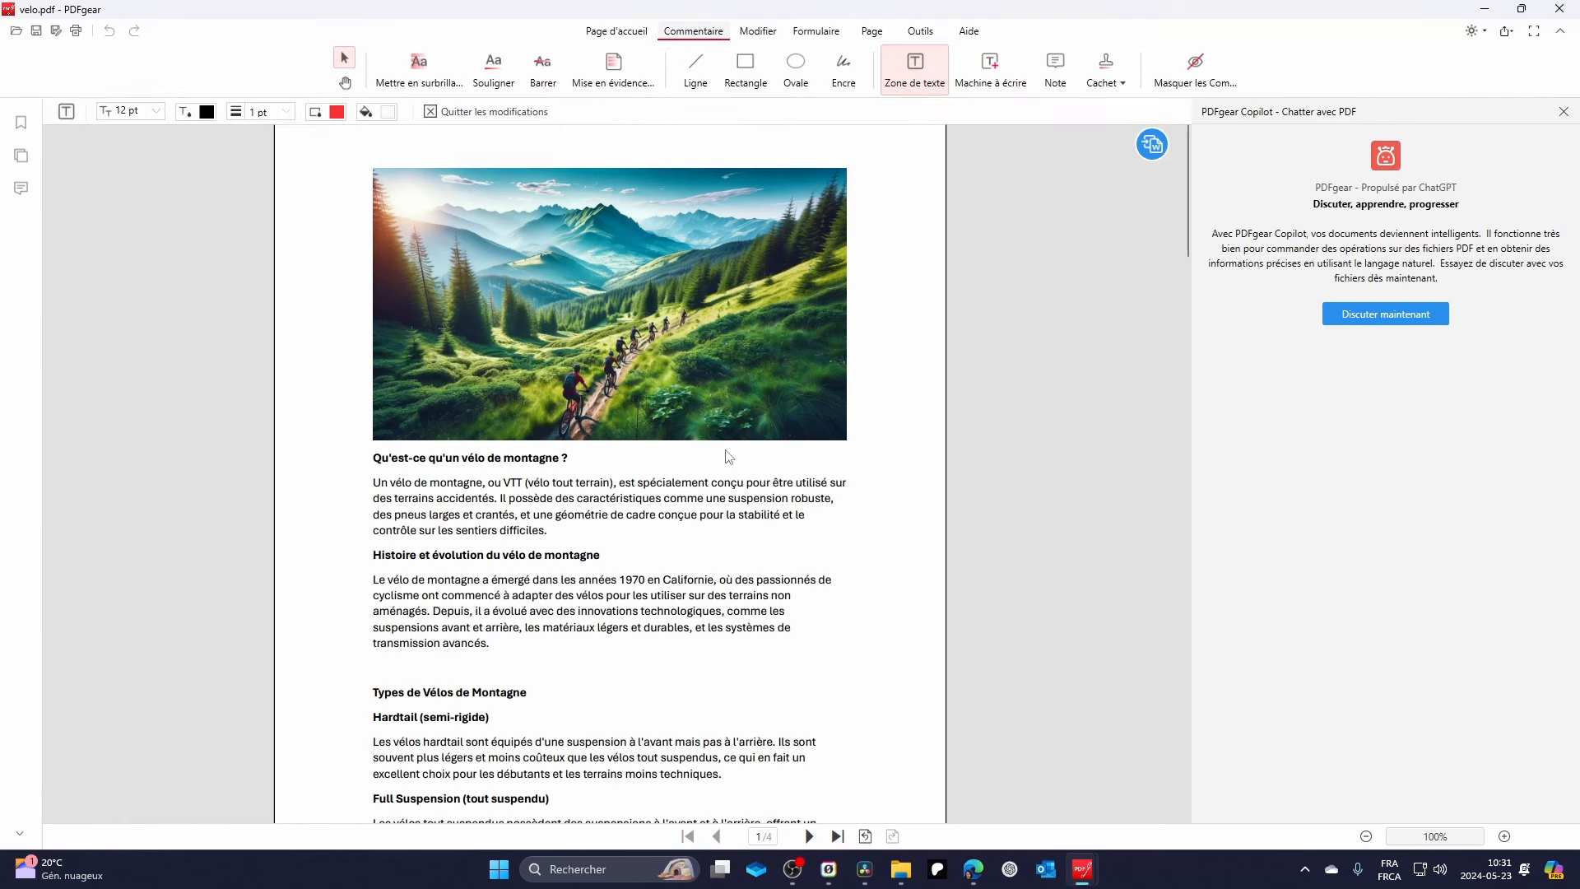
mouse_move(666, 529)
left_mouse_down()
mouse_move(730, 569)
mouse_move(832, 595)
left_mouse_up()
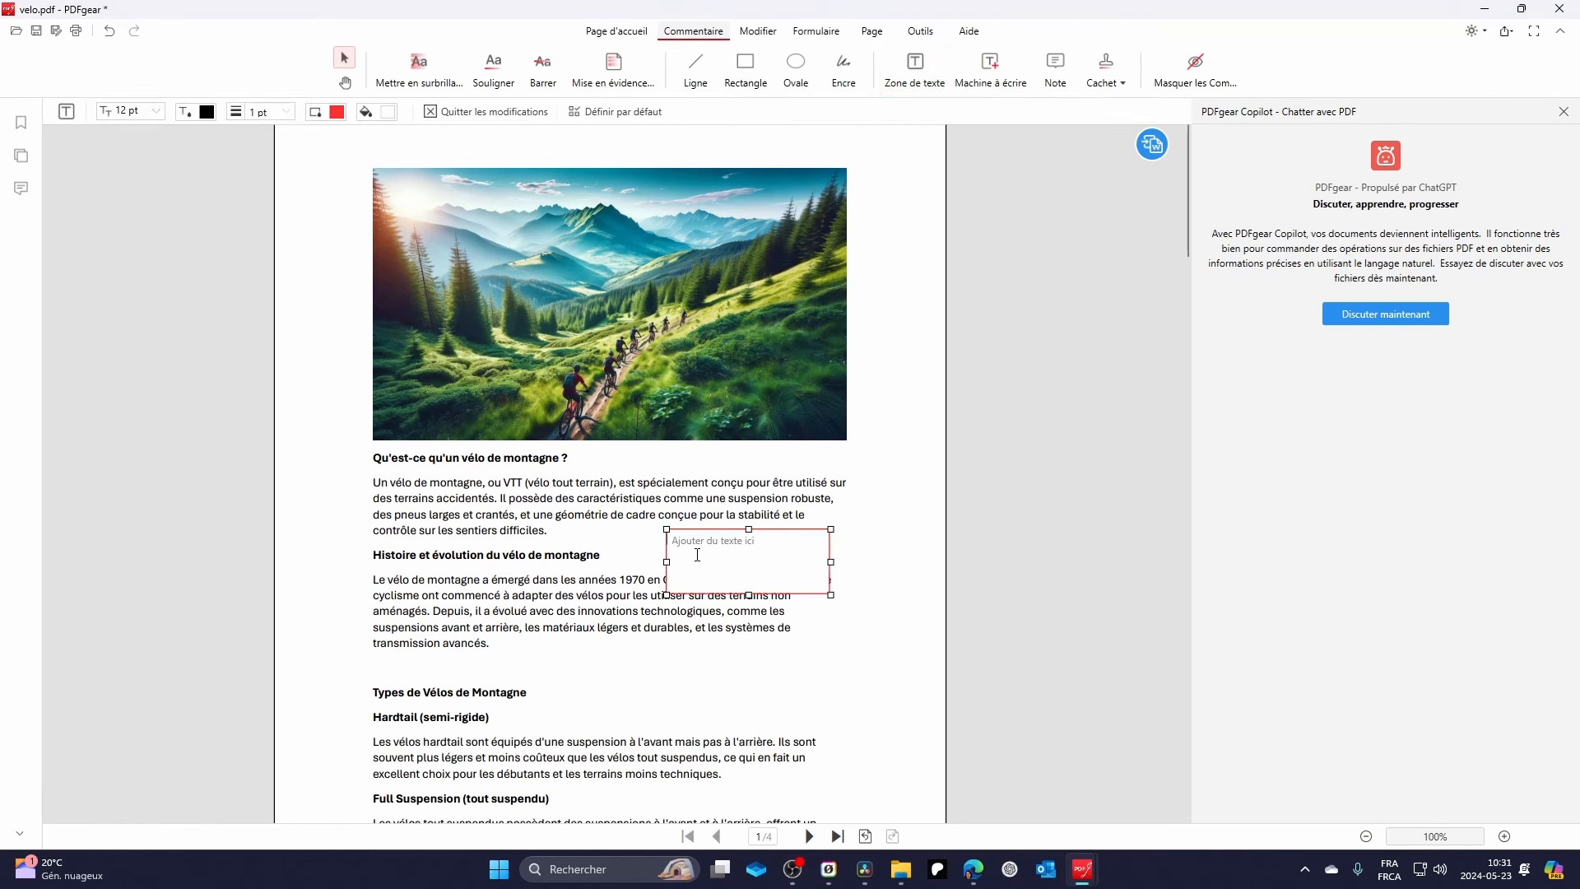
left_click(737, 538)
type("Écrire")
left_click(911, 511)
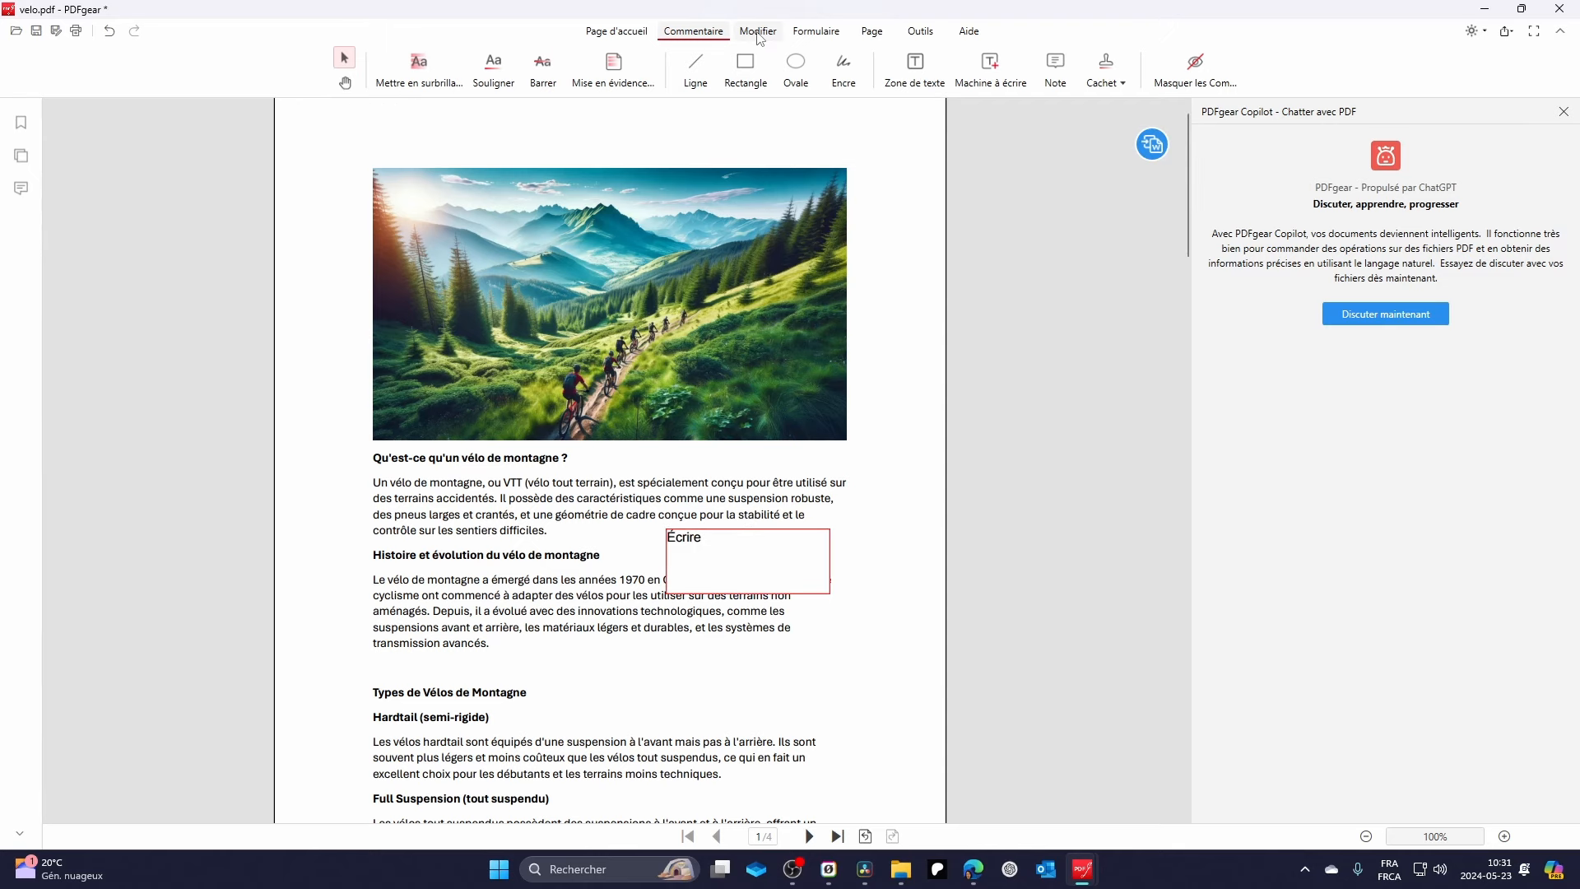
Delete "lo de" from "Le vélo de montagne" in the history paragraph and save the document on leaving text editing.
left_click(758, 33)
left_click(463, 76)
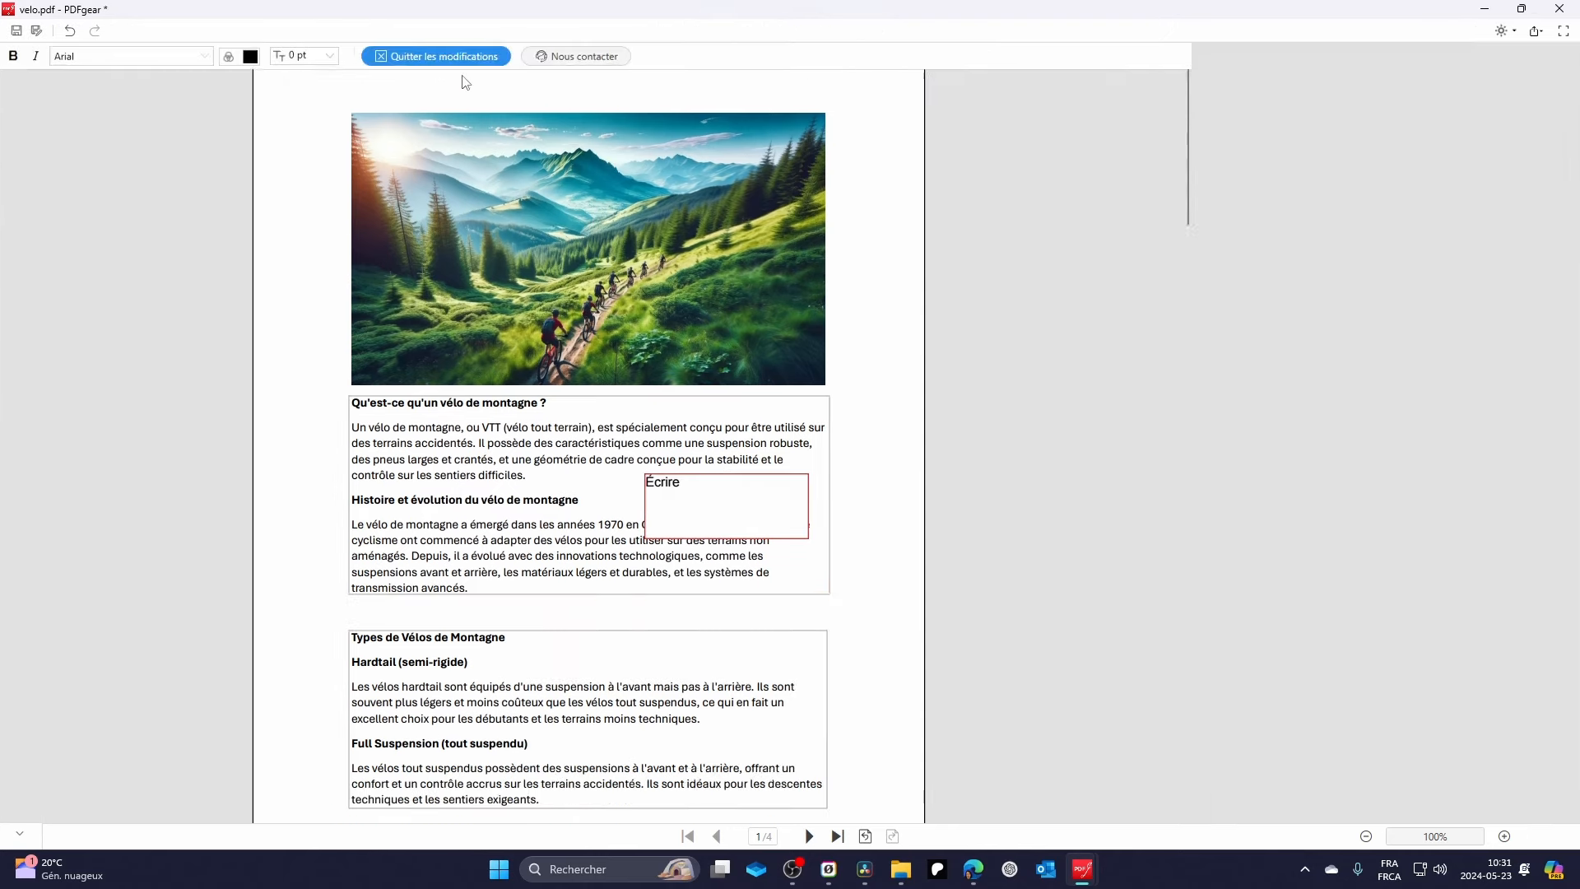
left_click(595, 526)
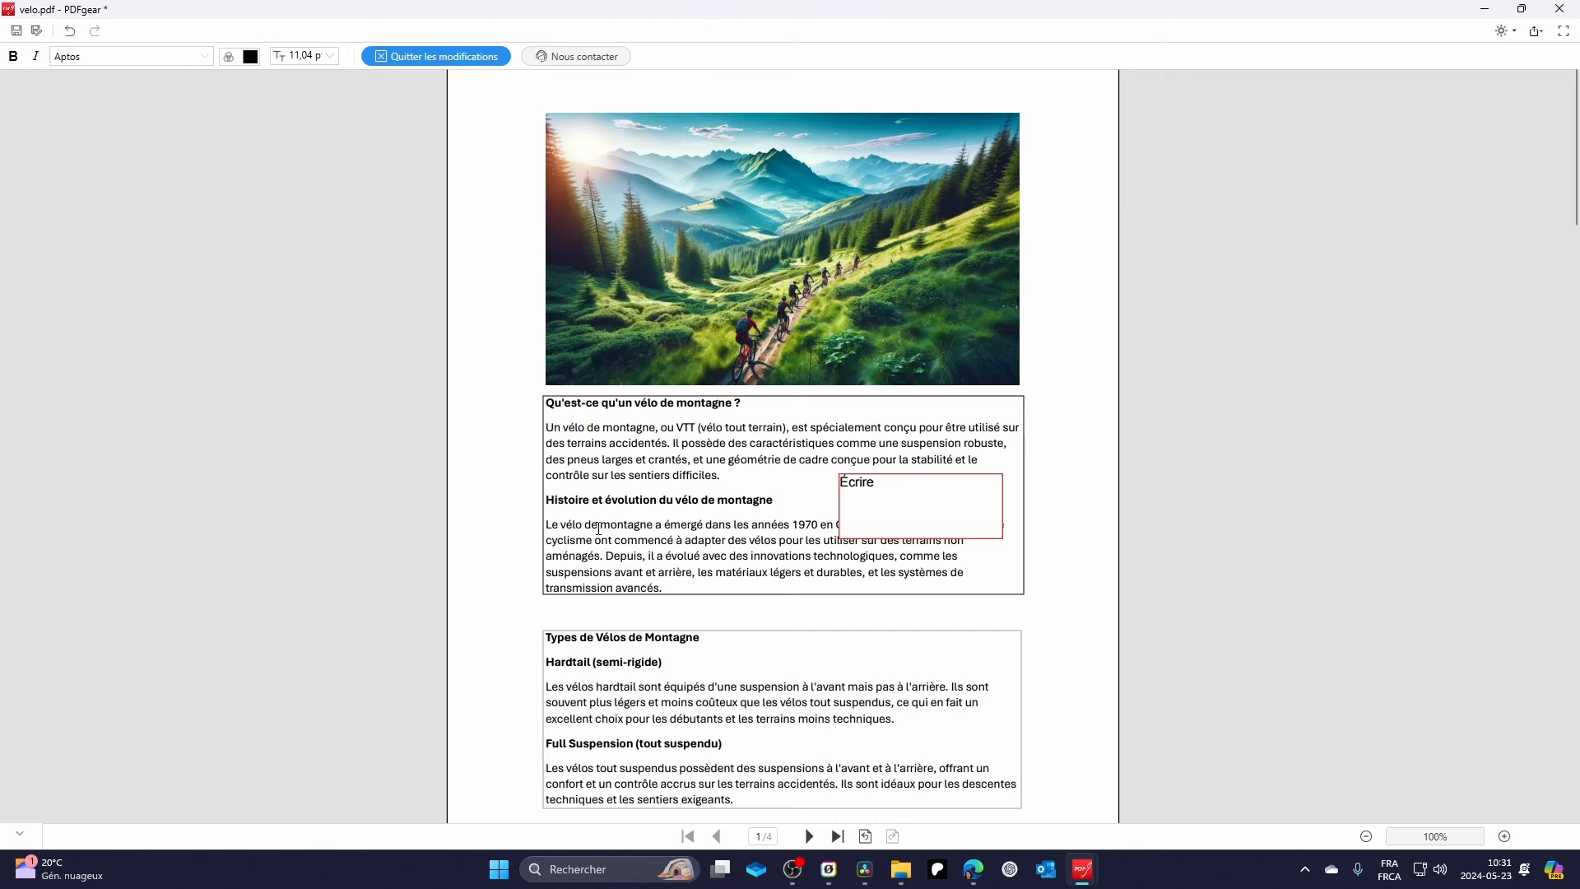
key("BackSpace")
key("BackSpace")
key("BackSpace")
key("BackSpace")
key("BackSpace")
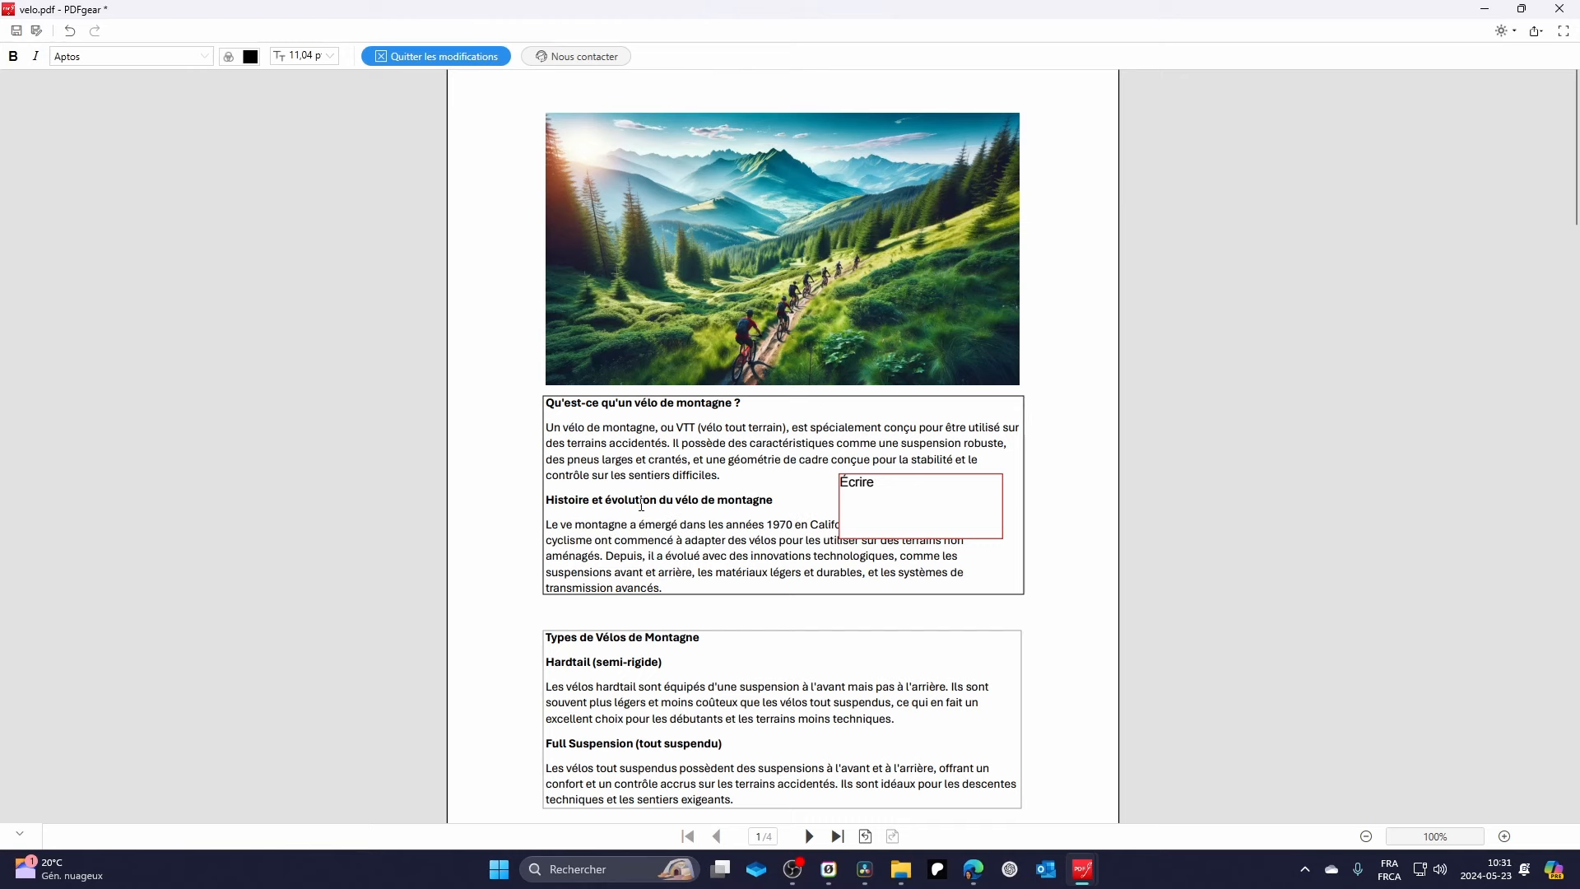
left_click(449, 57)
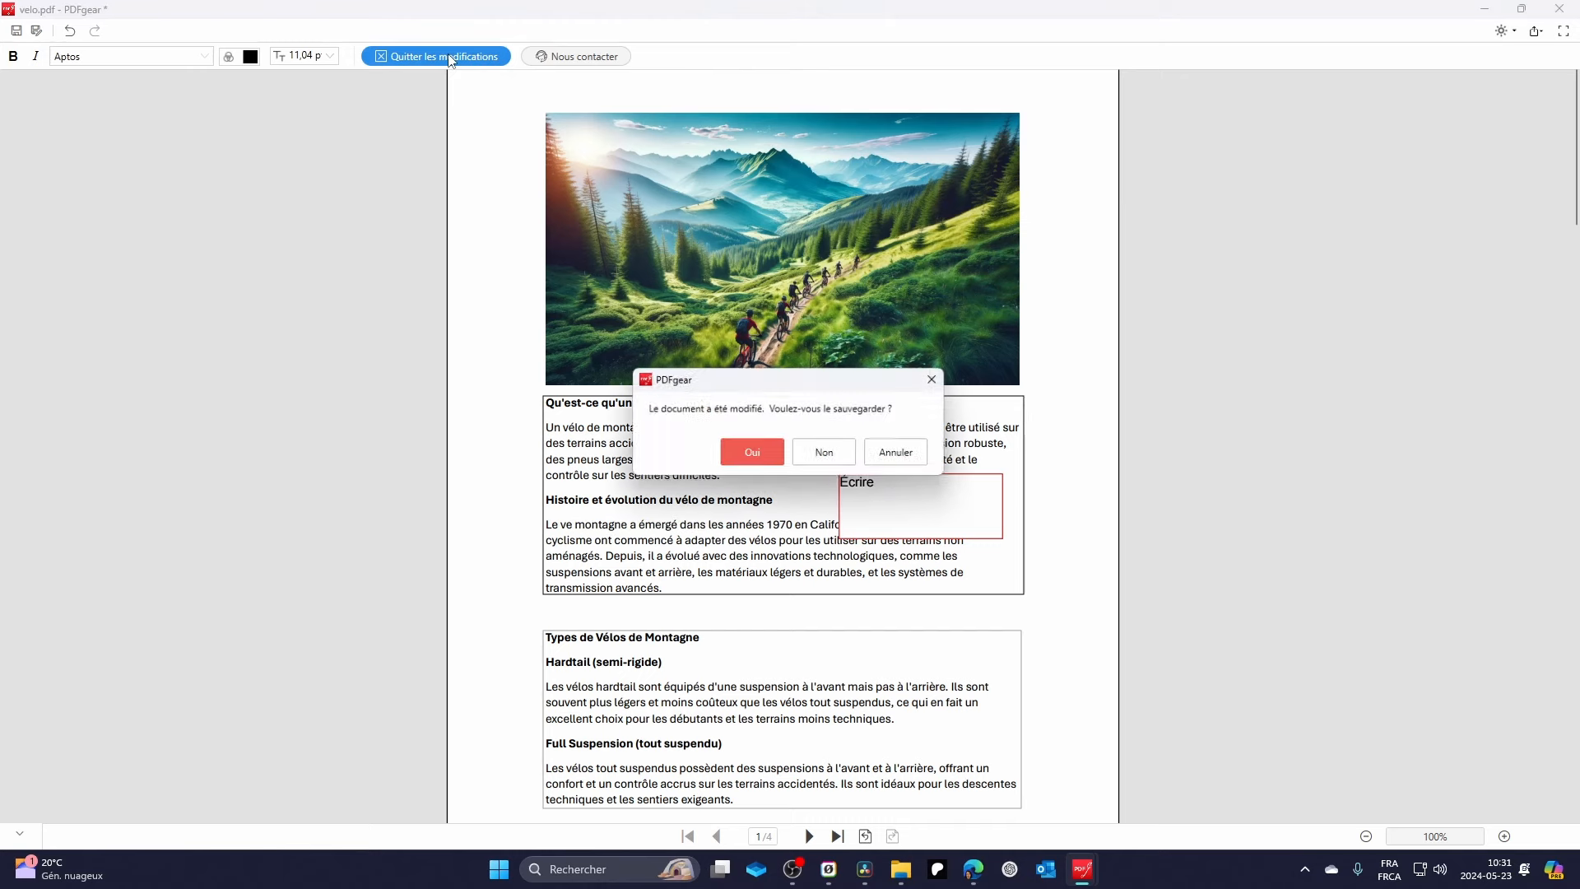
left_click(757, 453)
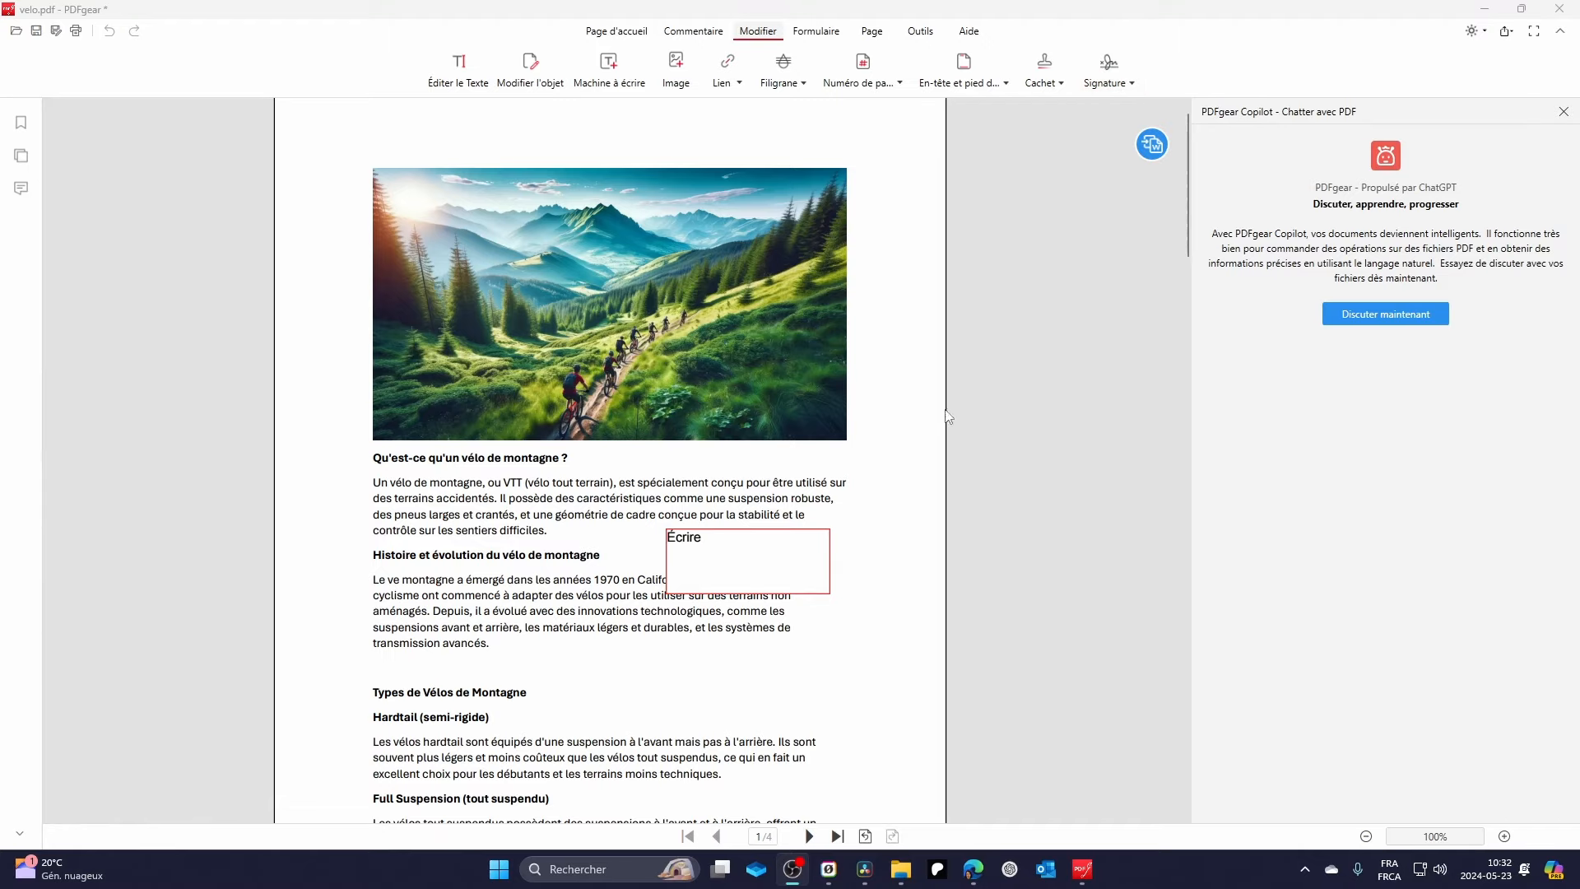
Try creating a signature, going through the image, typed and handwritten methods and sketching a short freehand stroke.
scroll(684, 588, "down", 20)
scroll(684, 598, "down", 10)
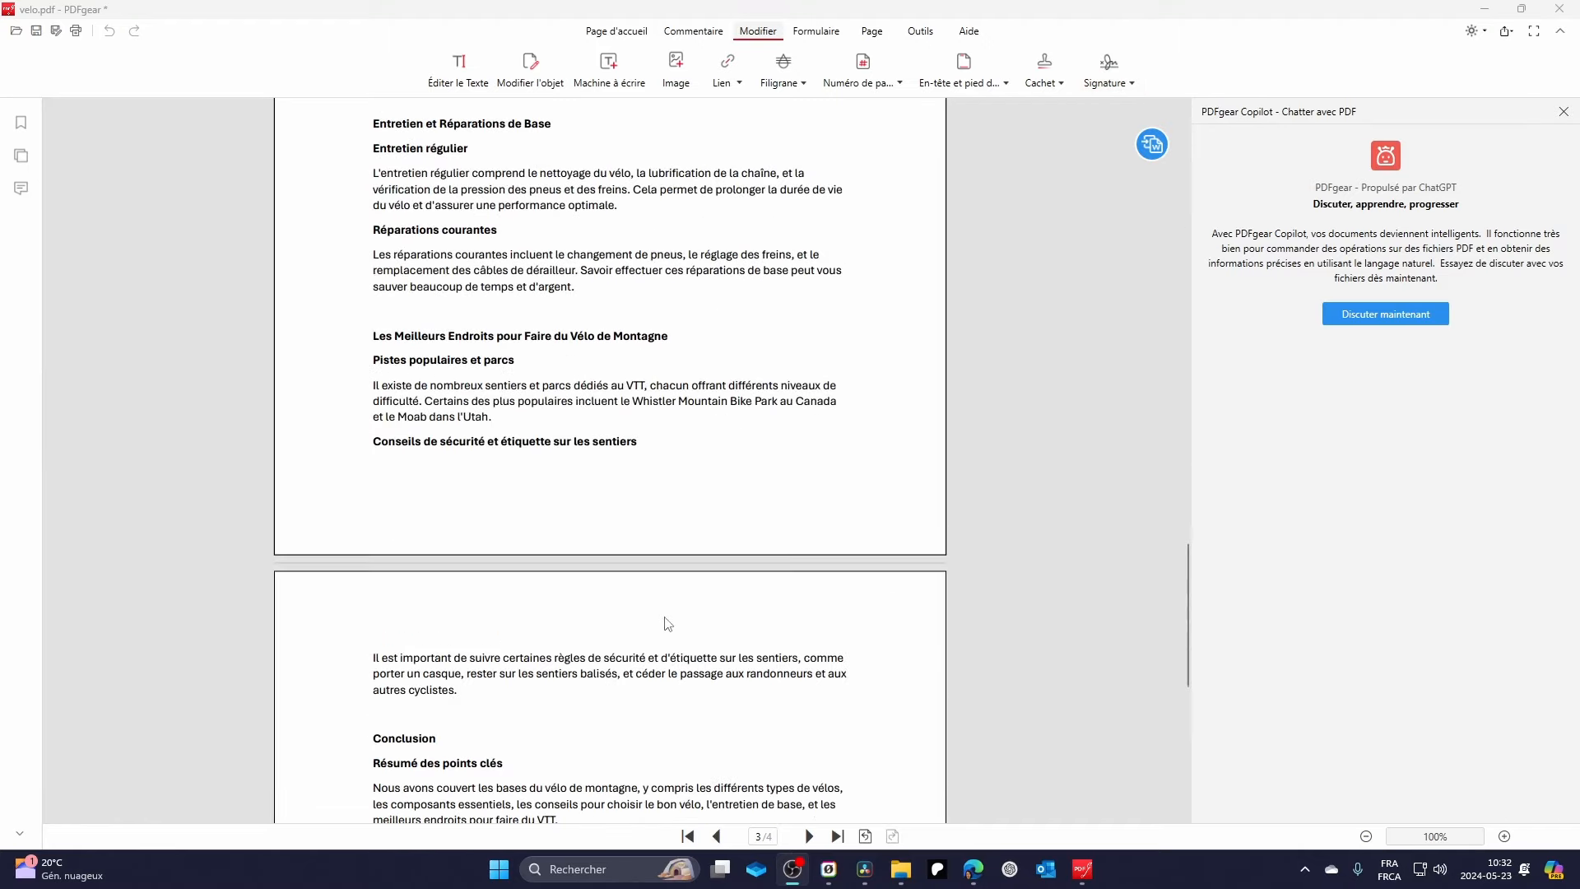
scroll(581, 575, "up", 7)
scroll(497, 435, "down", 1)
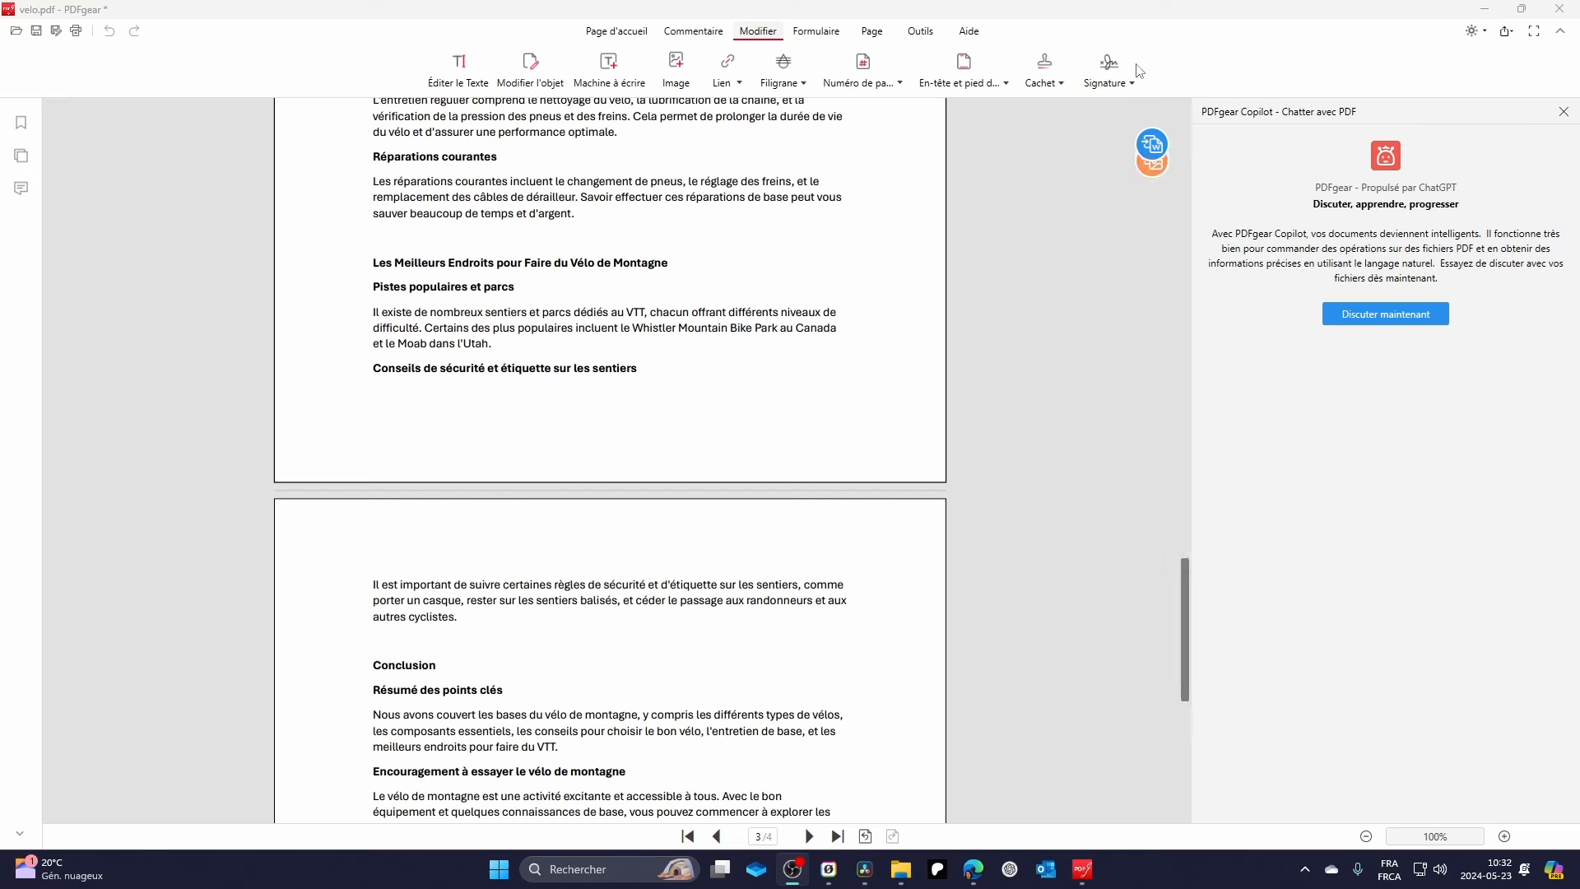
left_click(1108, 78)
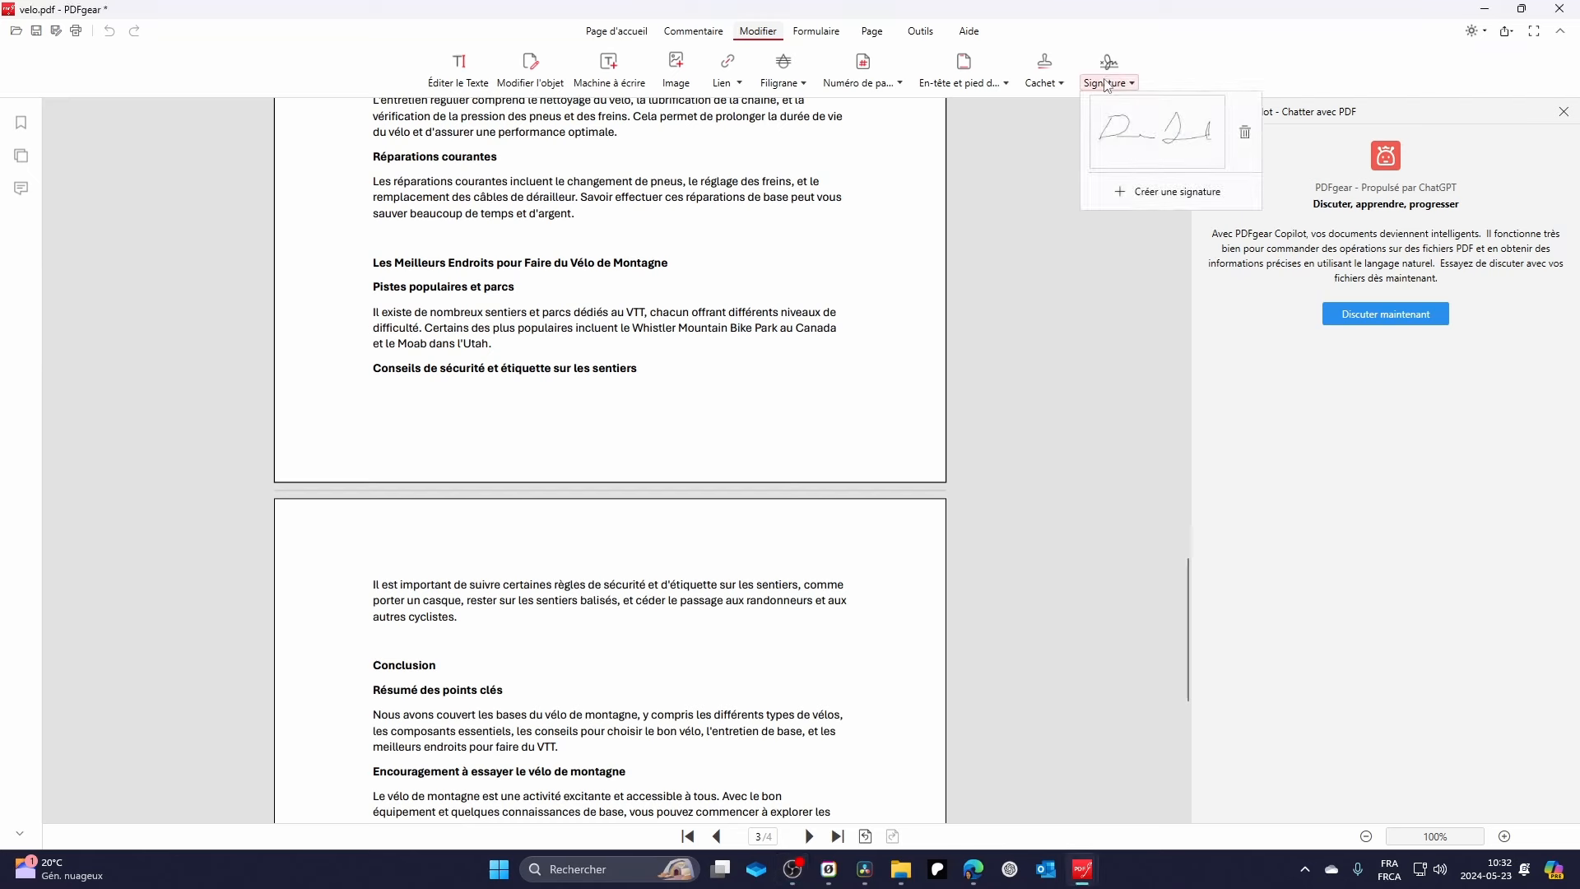
left_click(1167, 198)
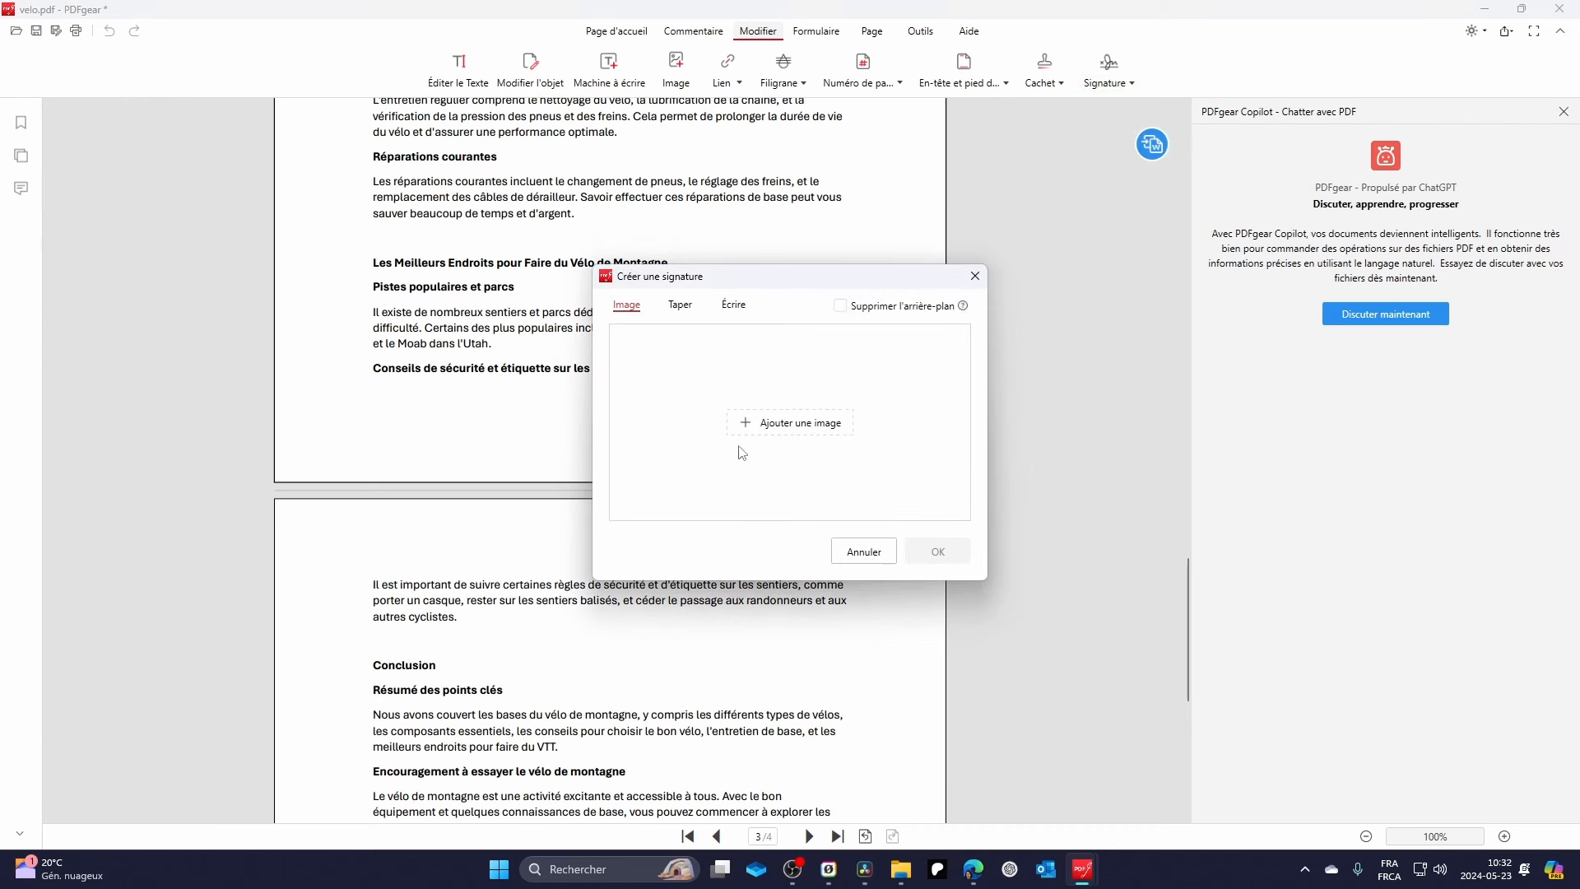
left_click(681, 305)
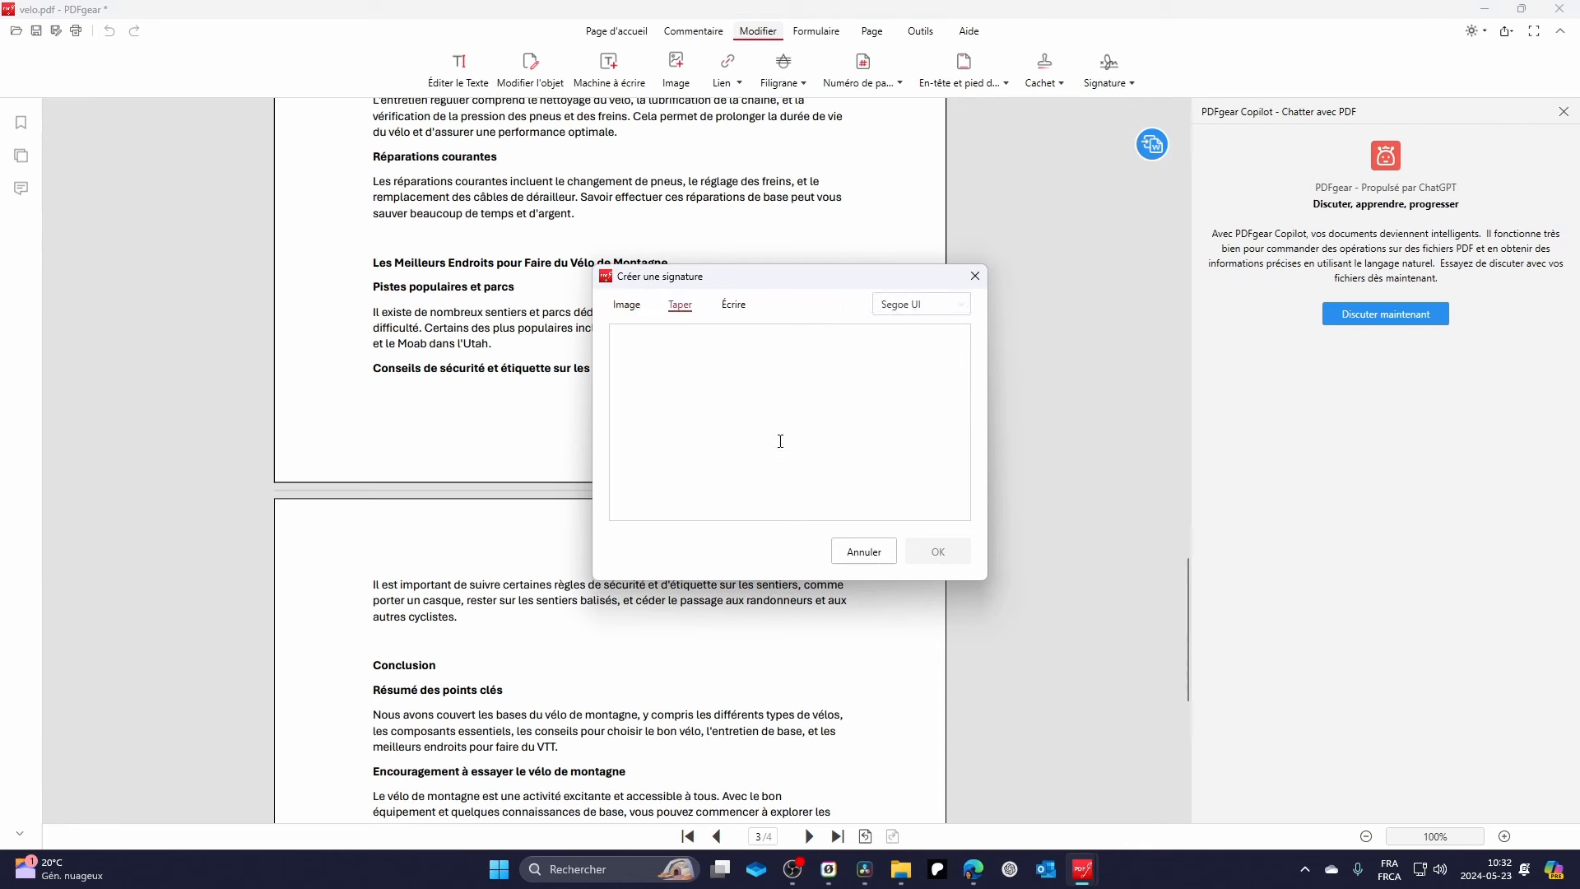
left_click(734, 304)
mouse_move(653, 466)
left_mouse_down()
mouse_move(720, 390)
mouse_move(746, 471)
left_mouse_up()
left_click(863, 554)
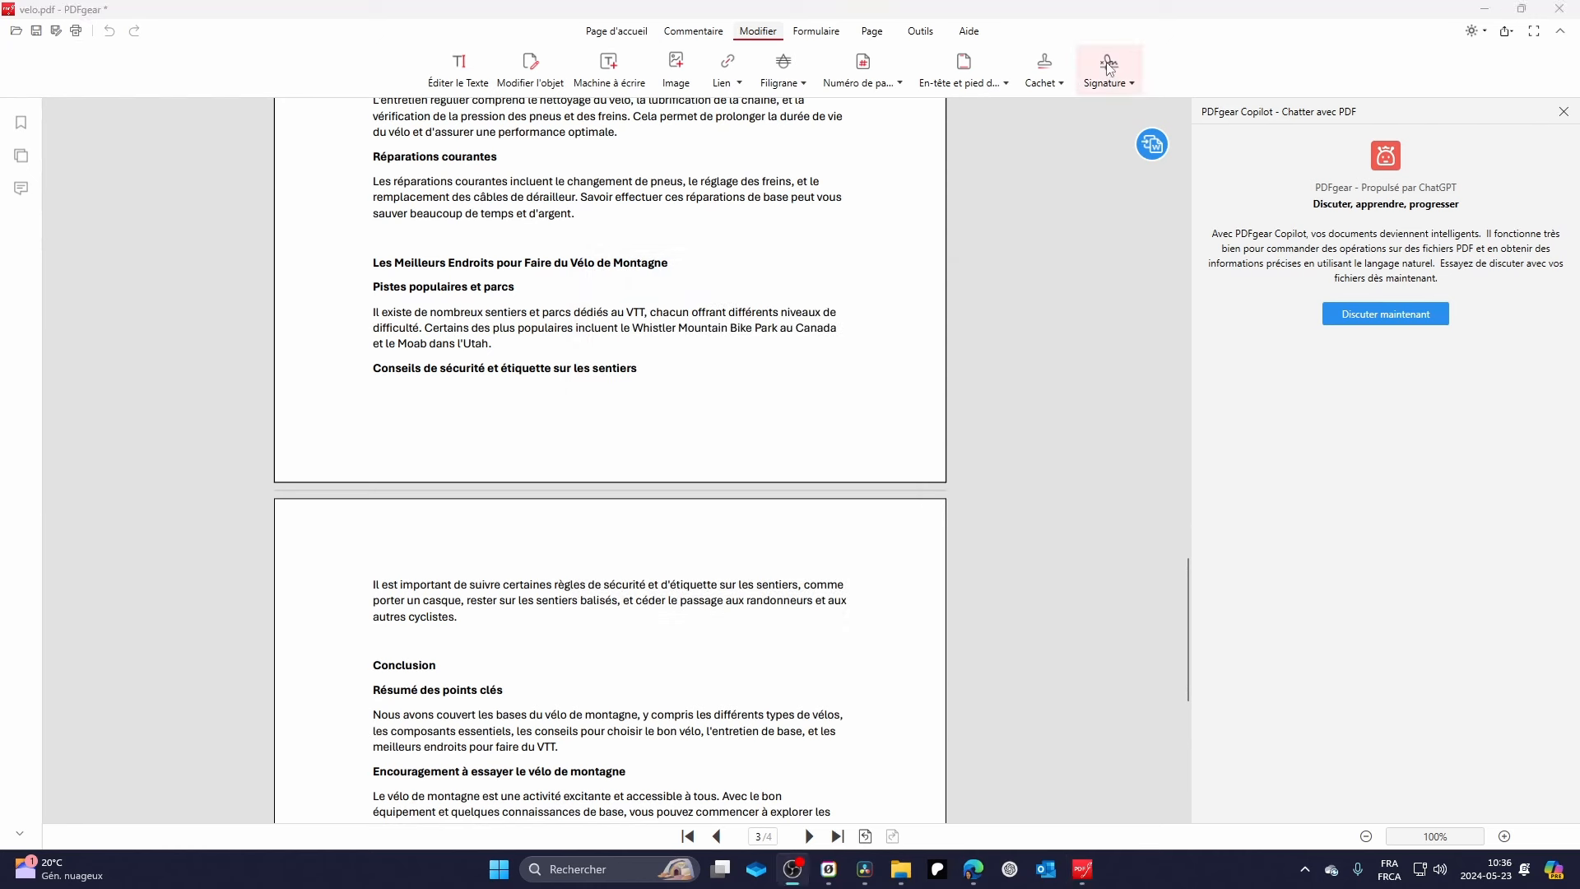
Place the saved handwritten signature below the "Conseils de sécurité et étiquette sur les sentiers" heading, reduce its height slightly and flatten it.
left_click(1109, 66)
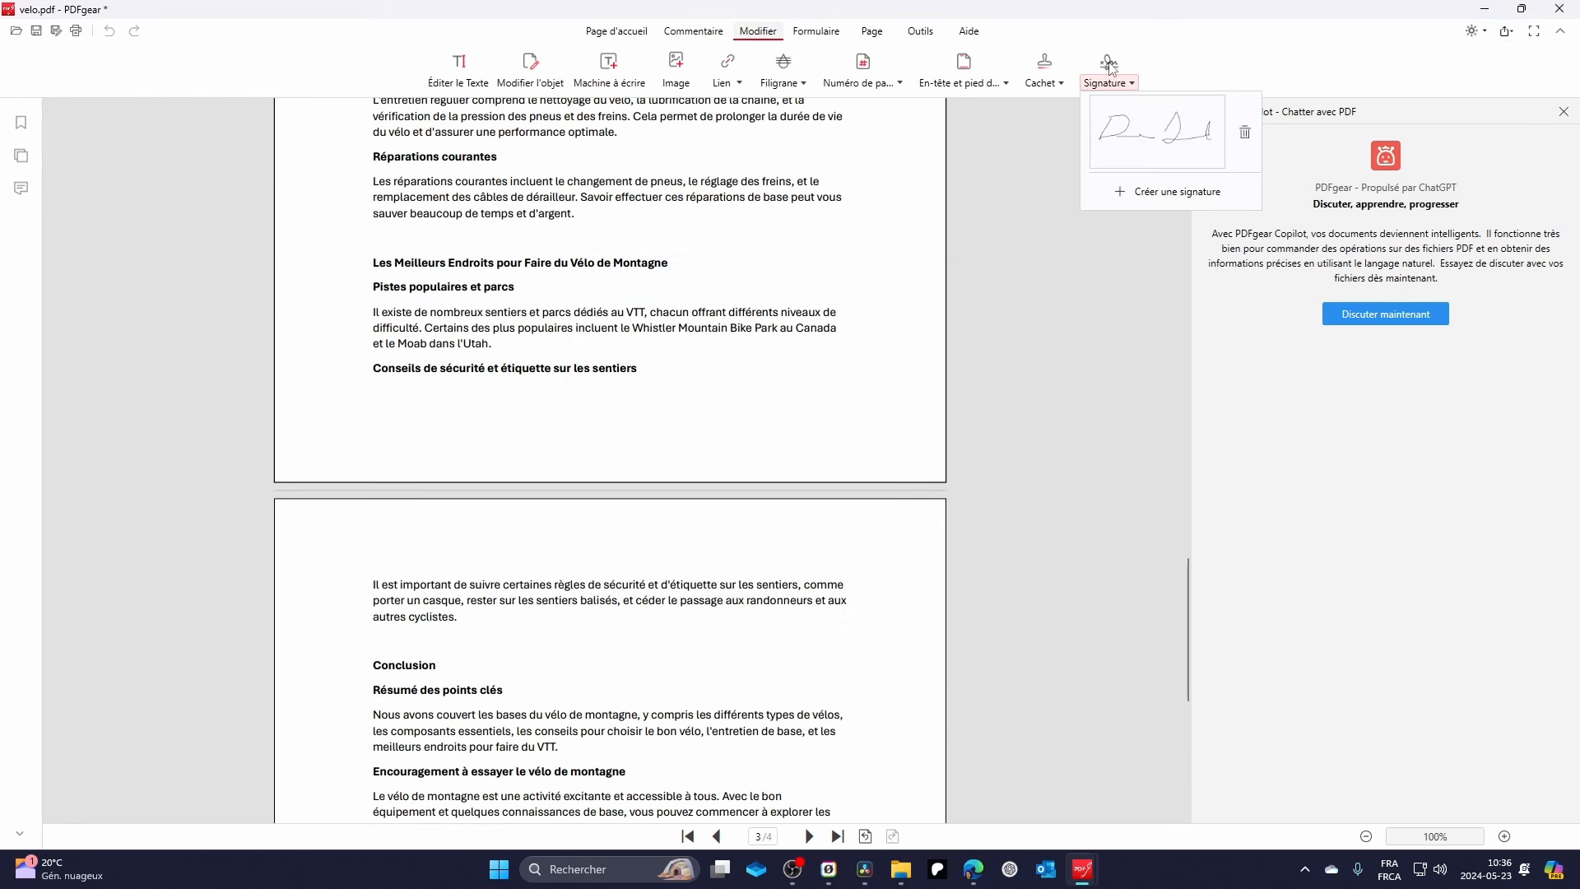
left_click(1164, 135)
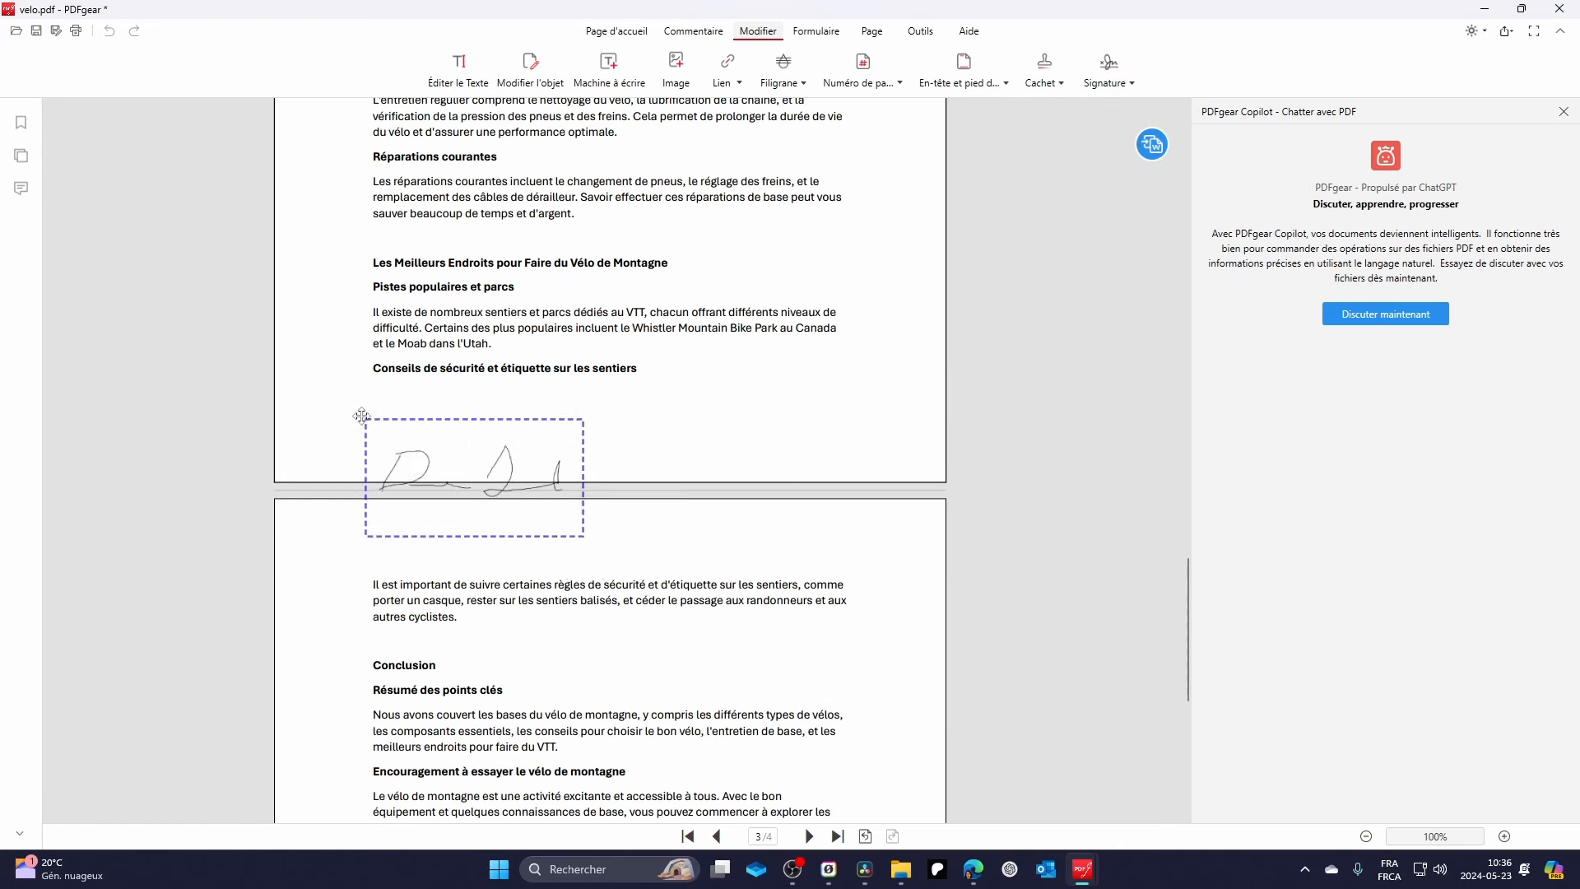
left_click(360, 371)
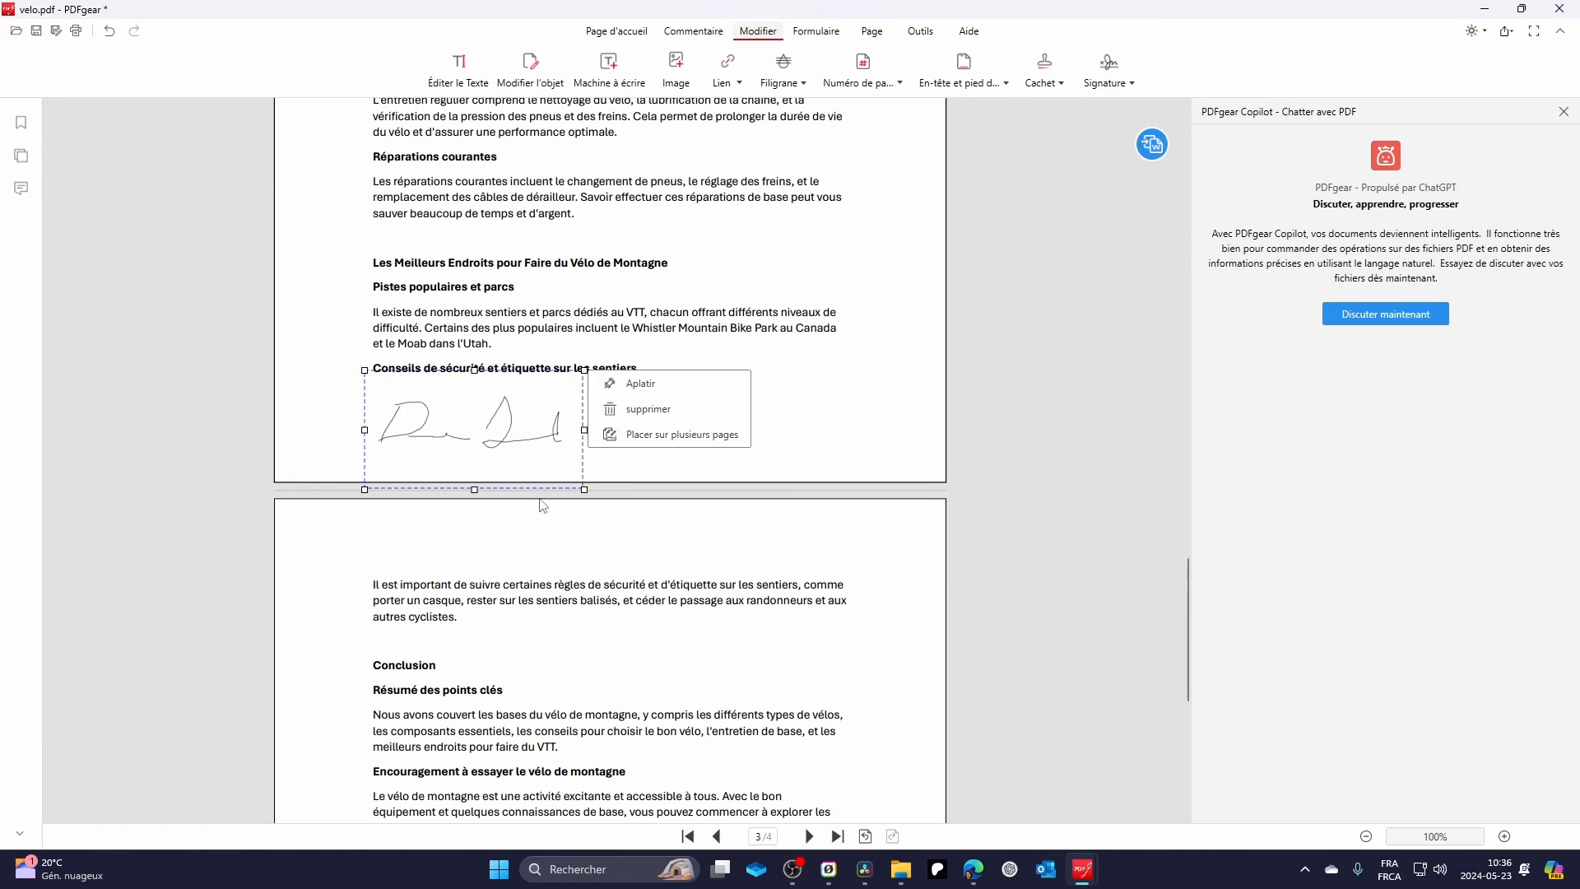
mouse_move(586, 491)
left_mouse_down()
mouse_move(495, 429)
mouse_move(492, 448)
mouse_move(584, 475)
left_mouse_up()
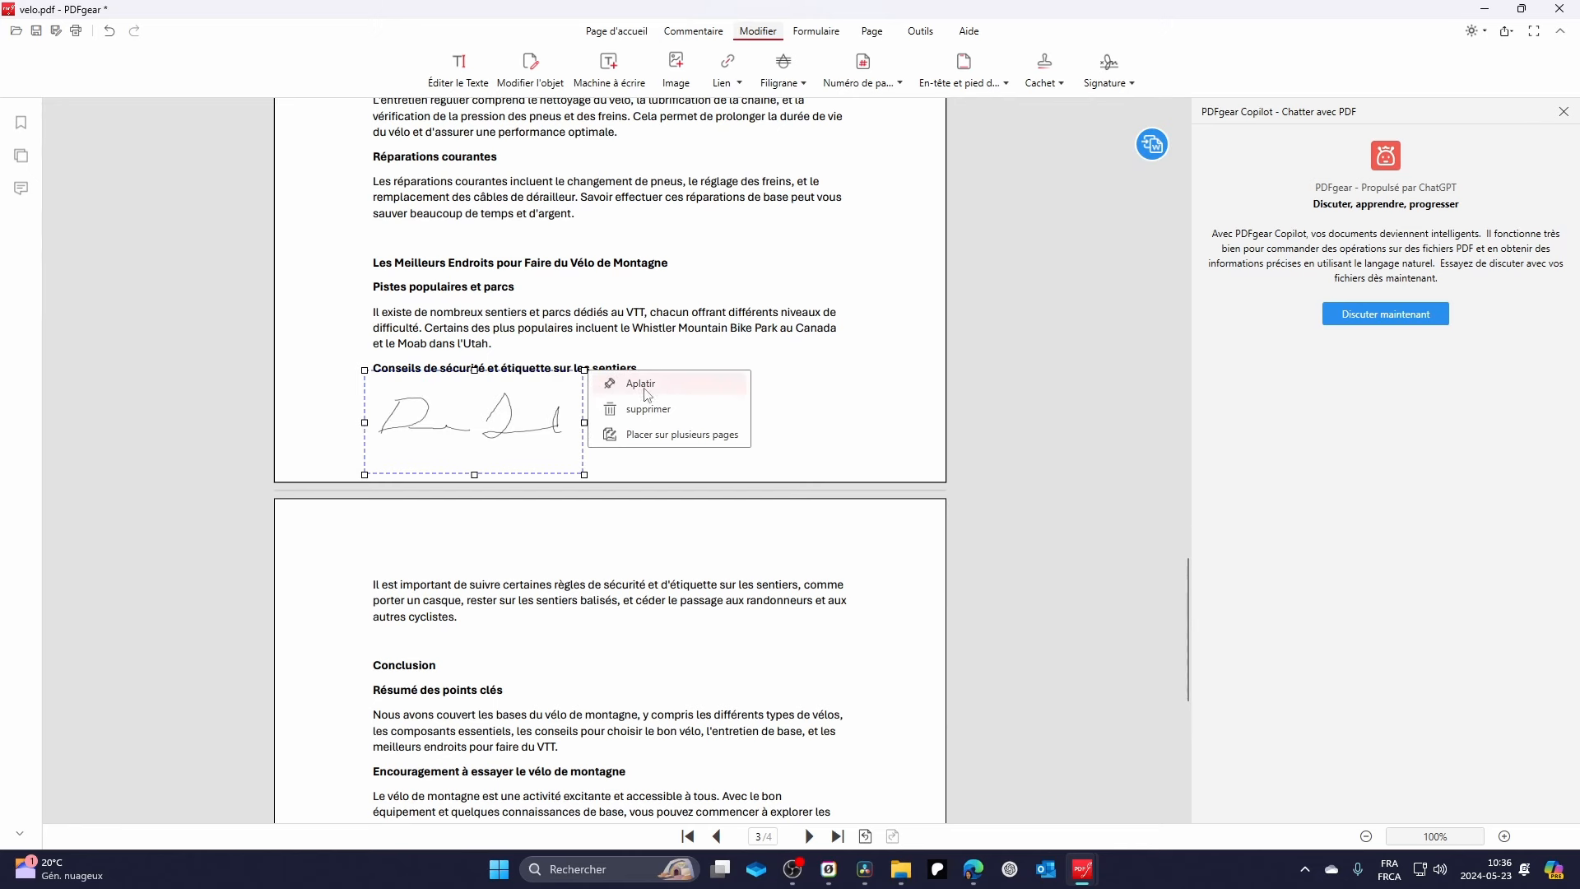
left_click(646, 386)
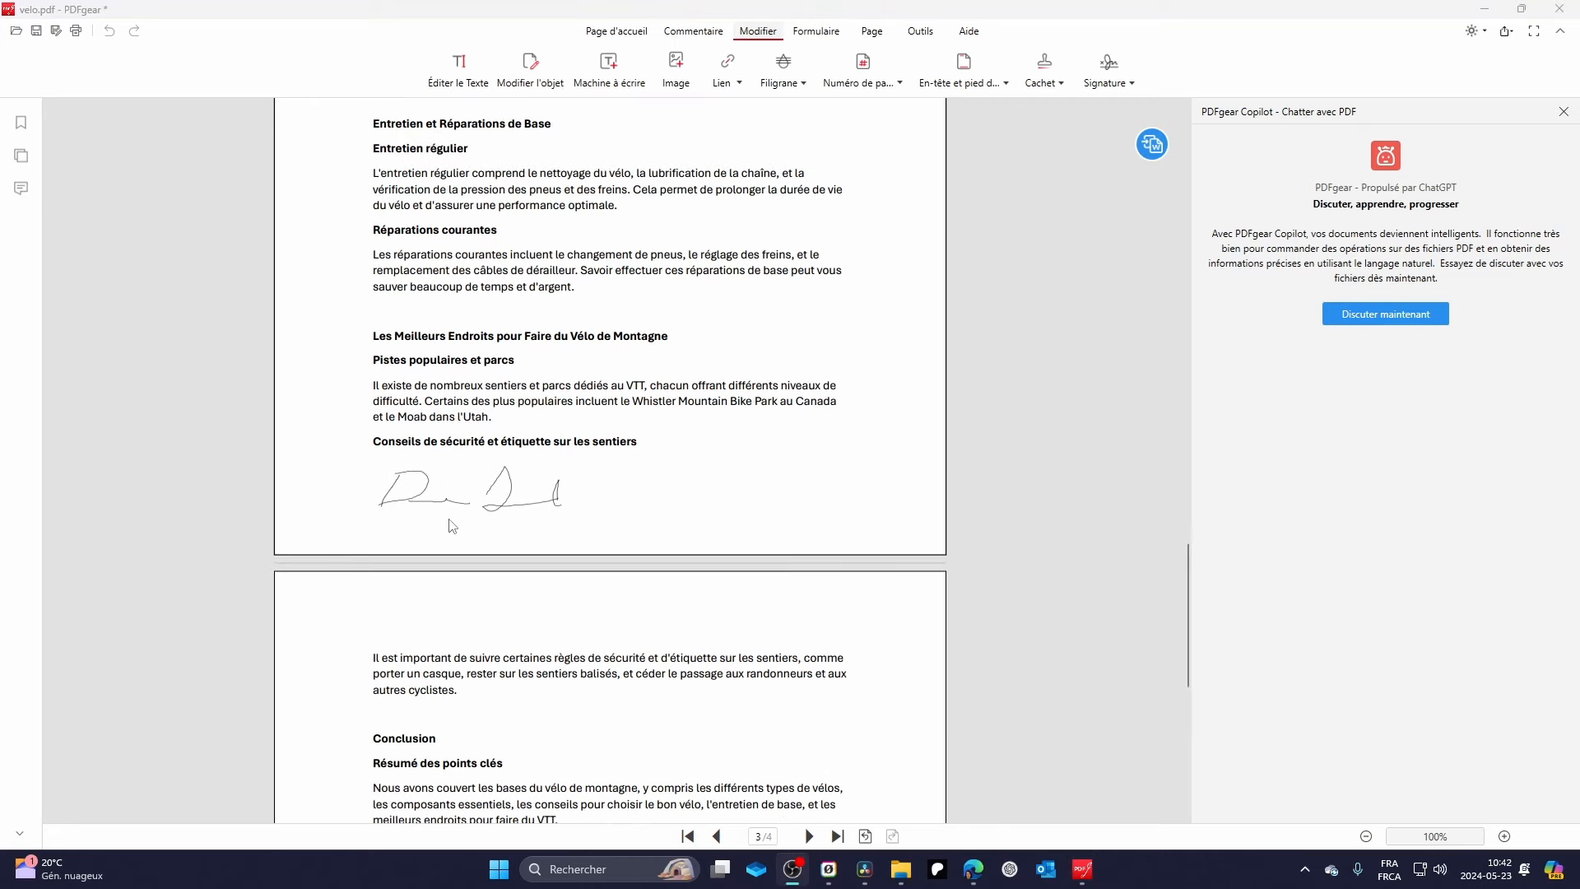
Add the predefined "Brouillon" stamp above the mountain photo on the first page and enlarge it.
scroll(751, 550, "up", 14)
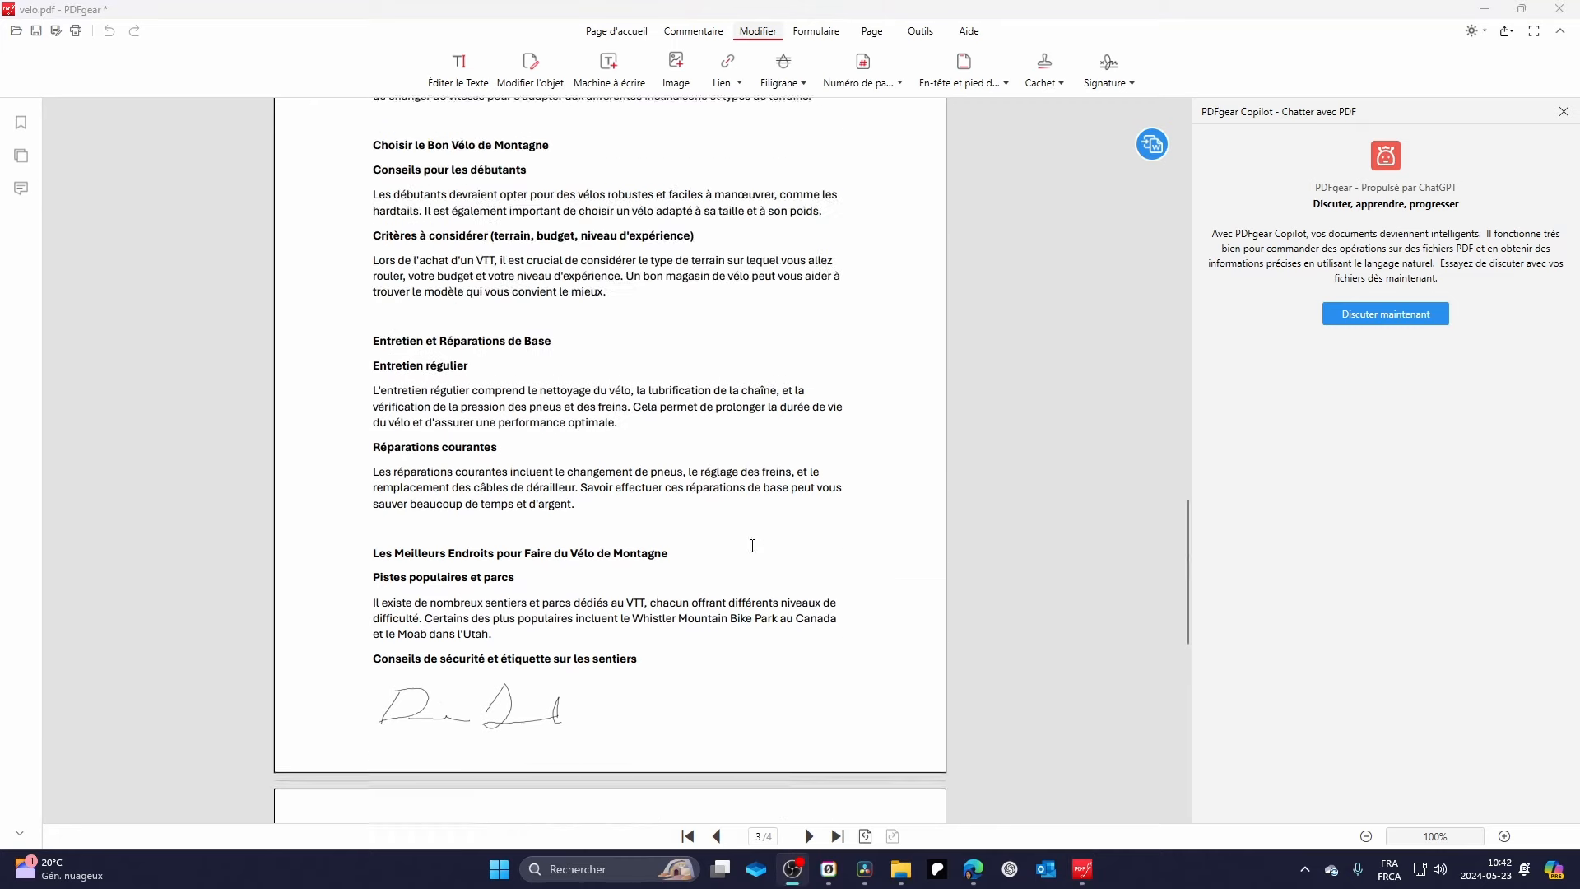
scroll(793, 566, "up", 8)
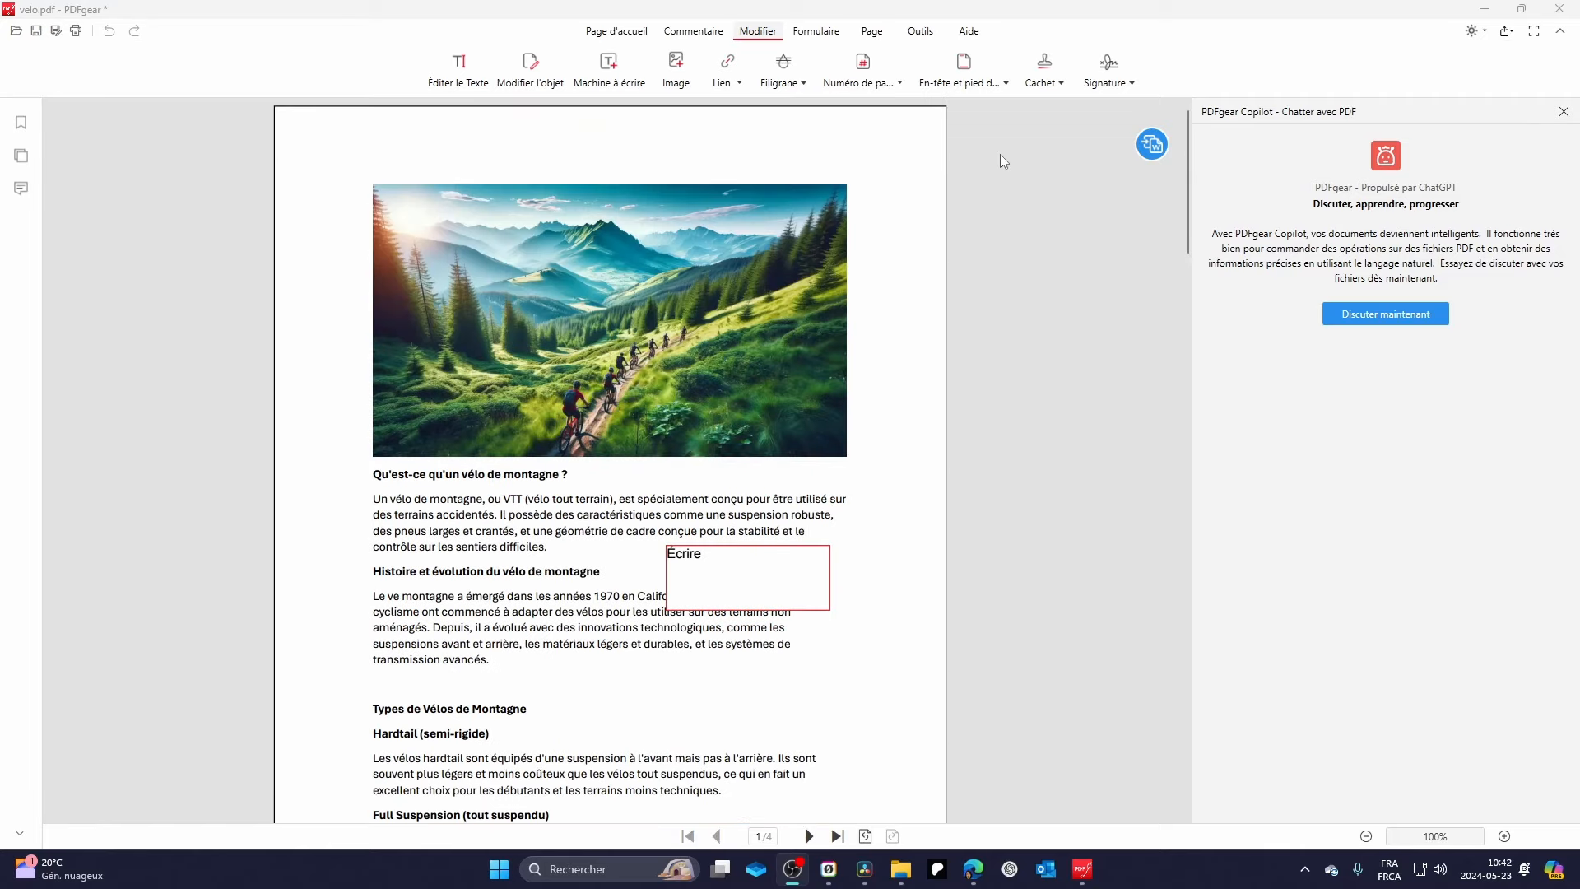
left_click(1051, 81)
mouse_move(1085, 110)
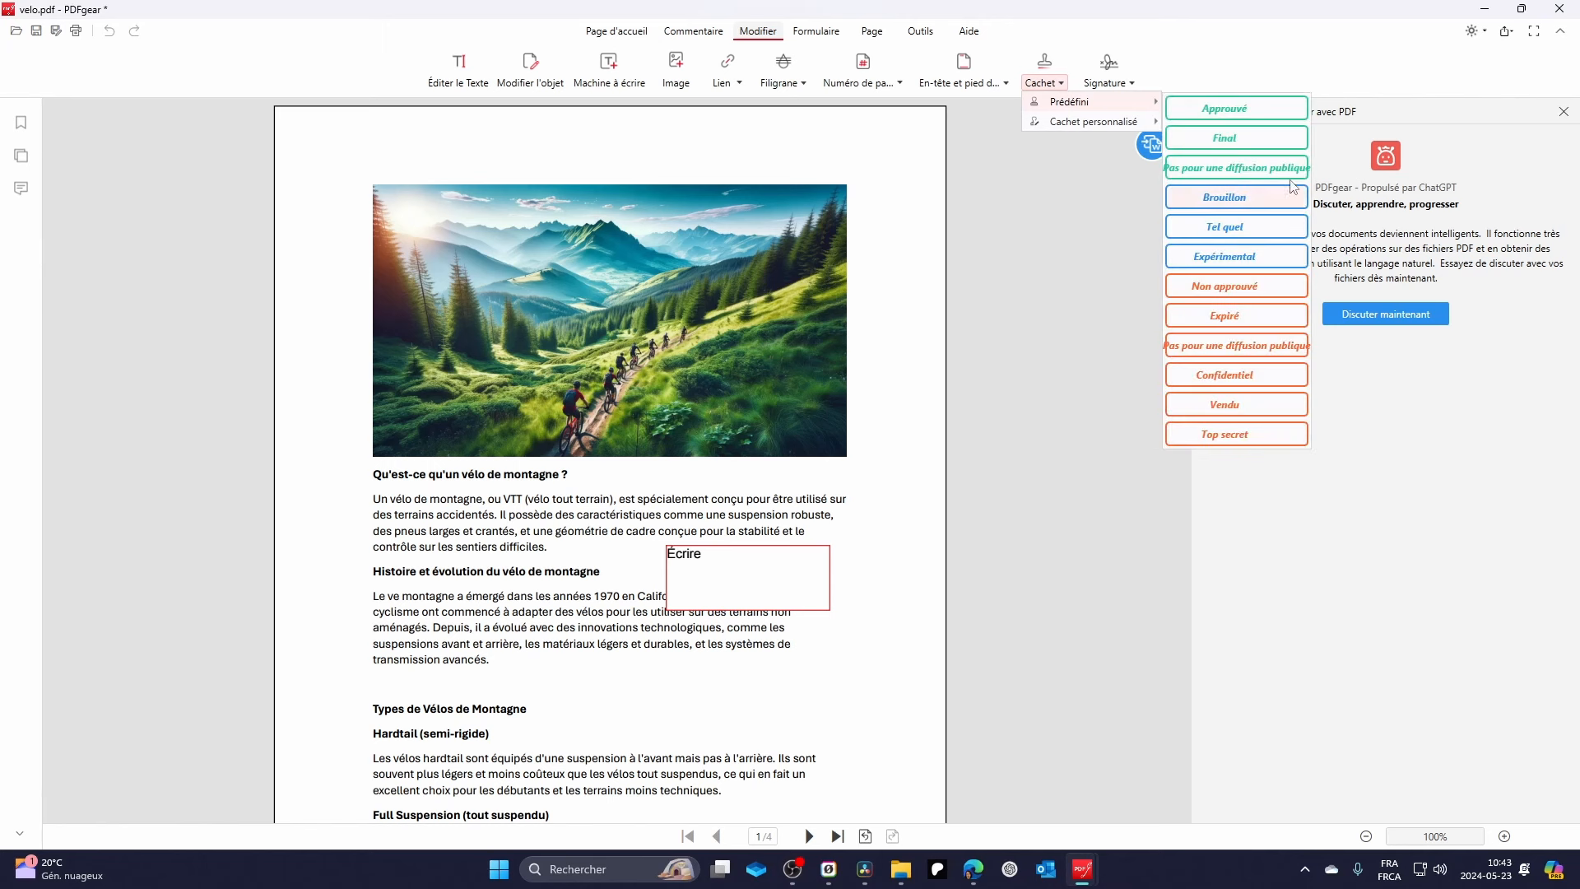
left_click(1234, 198)
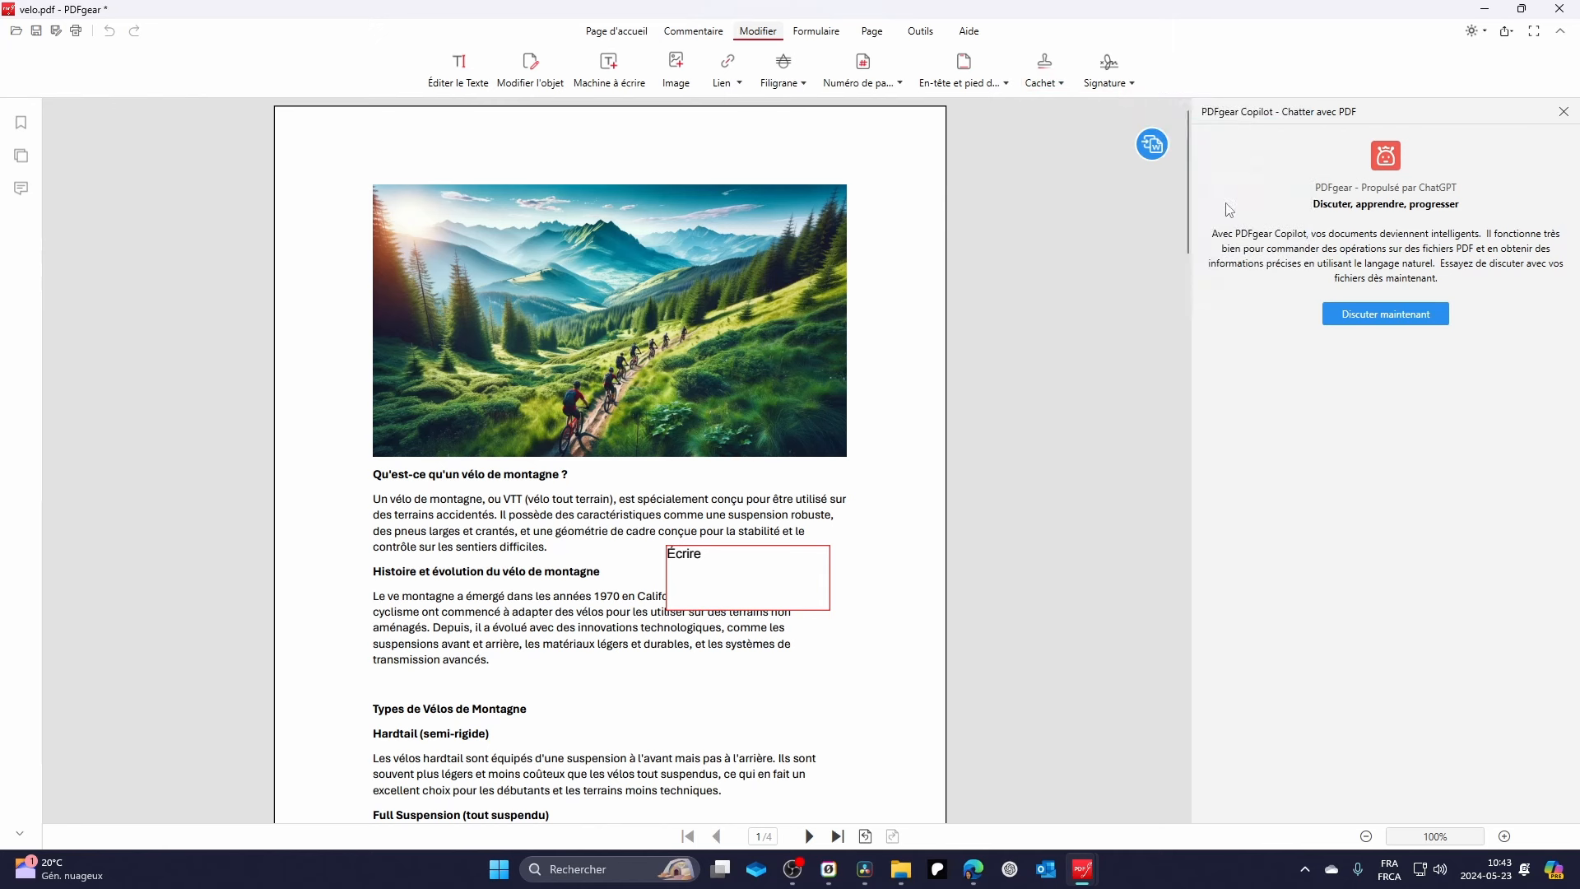
left_click(556, 144)
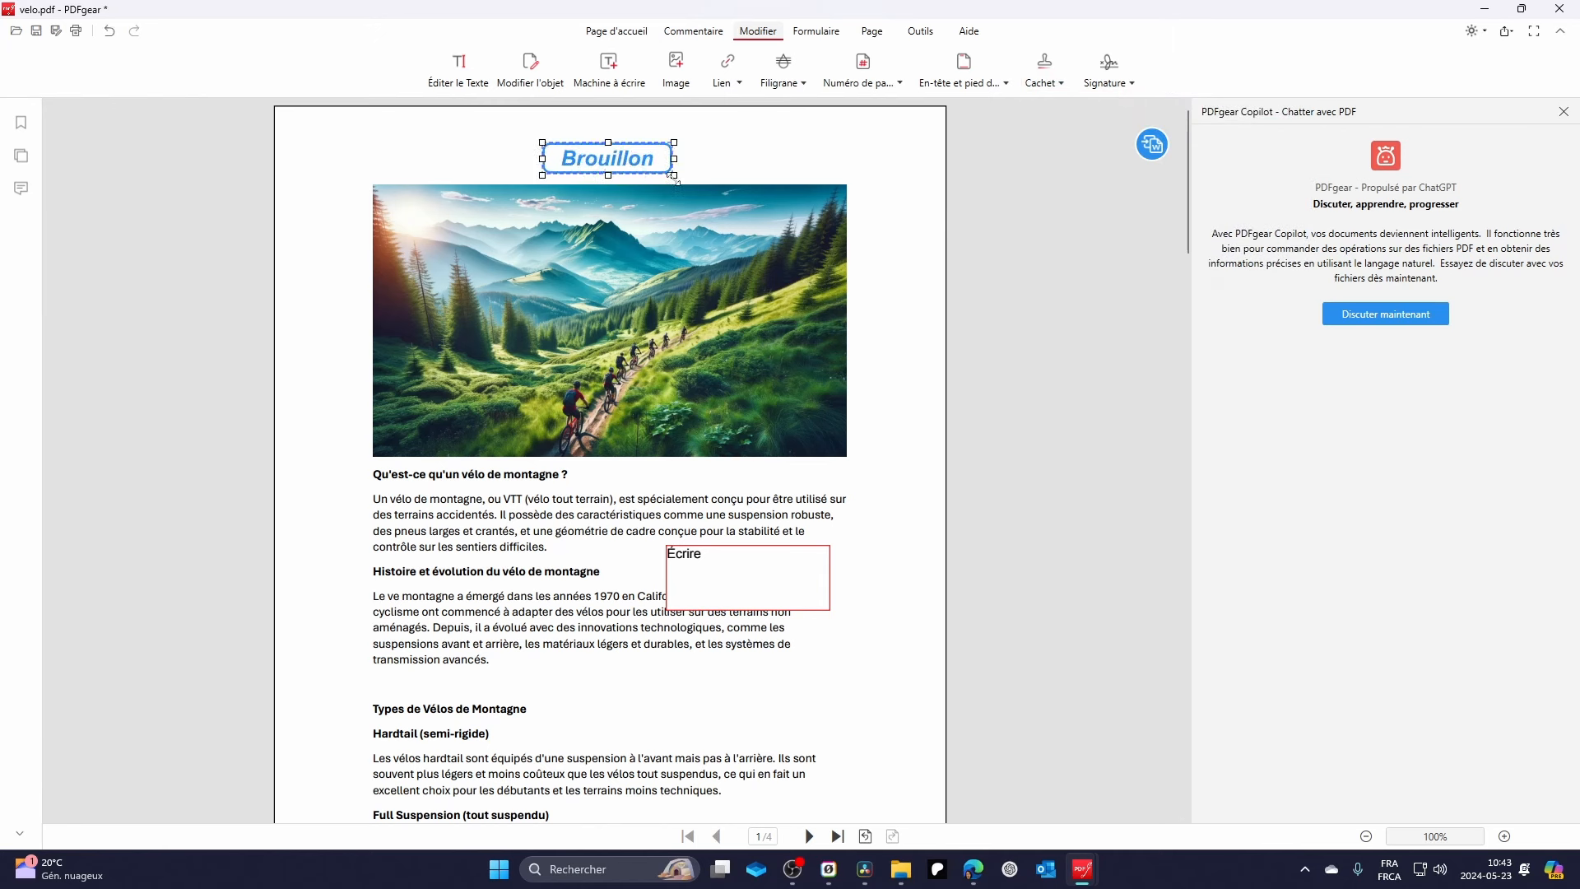
left_click_drag(673, 176, 714, 190)
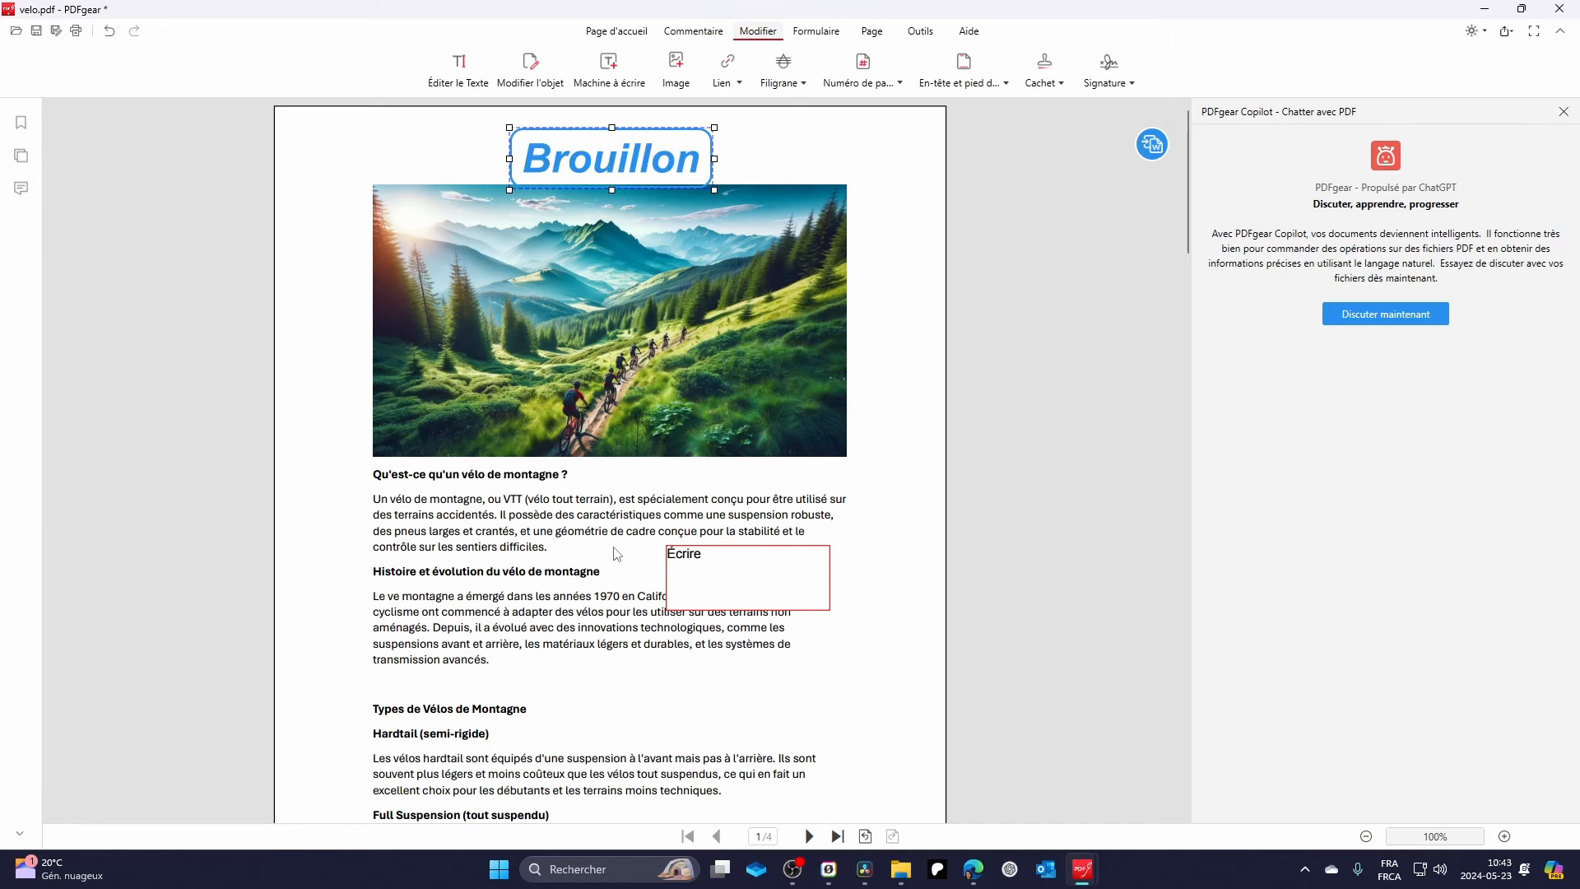
scroll(618, 553, "down", 3)
scroll(573, 617, "up", 3)
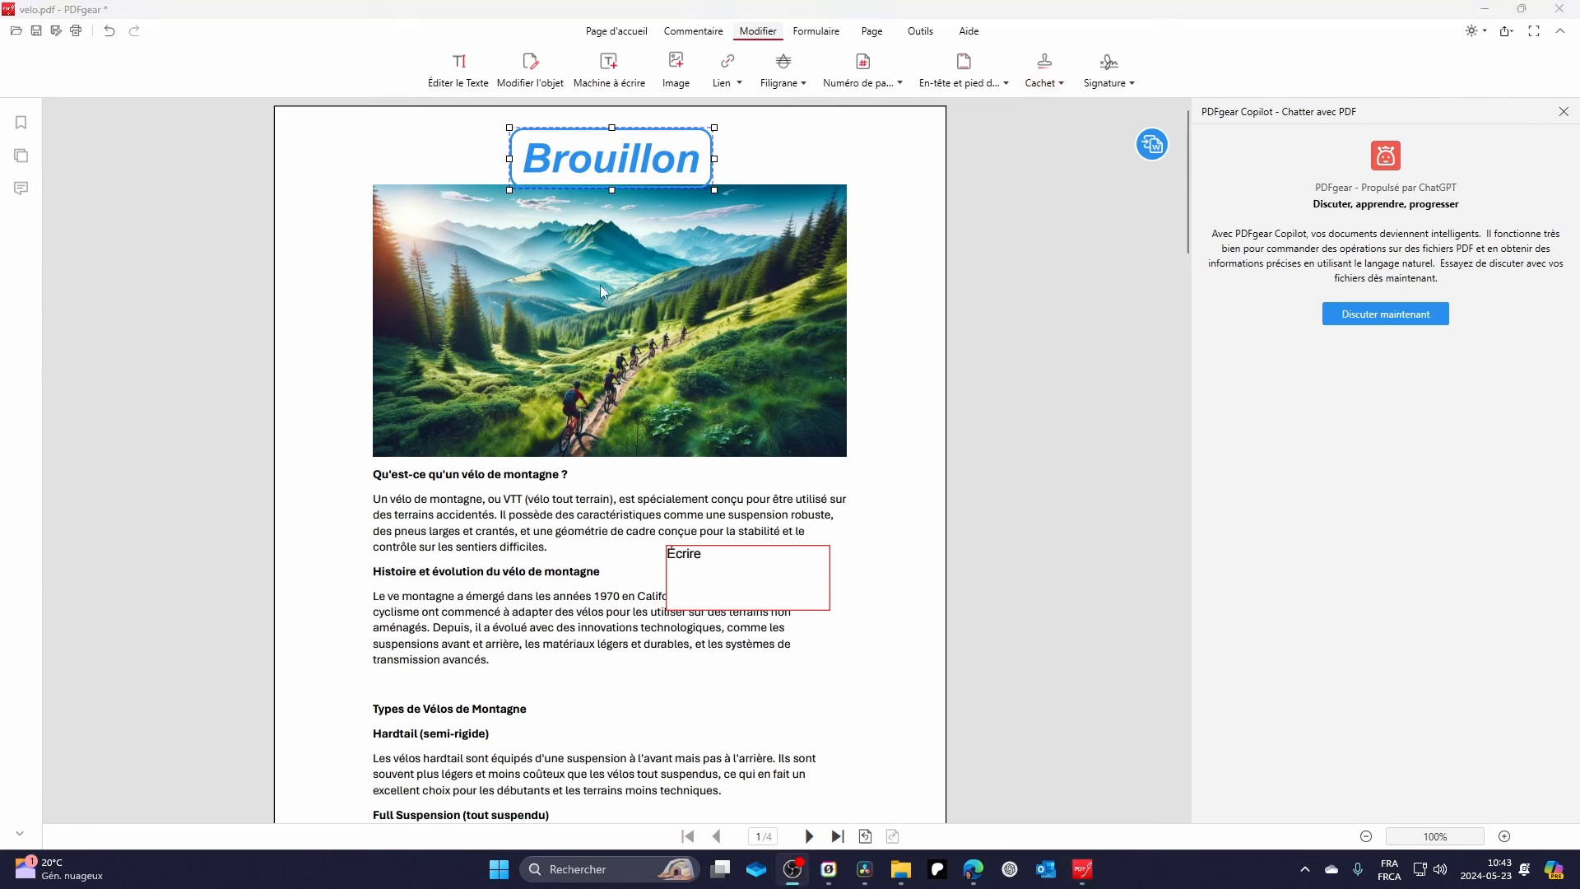
Rotate the mountain photo on the first page by 180° so it is upside down, and finish editing the image.
left_click(596, 285)
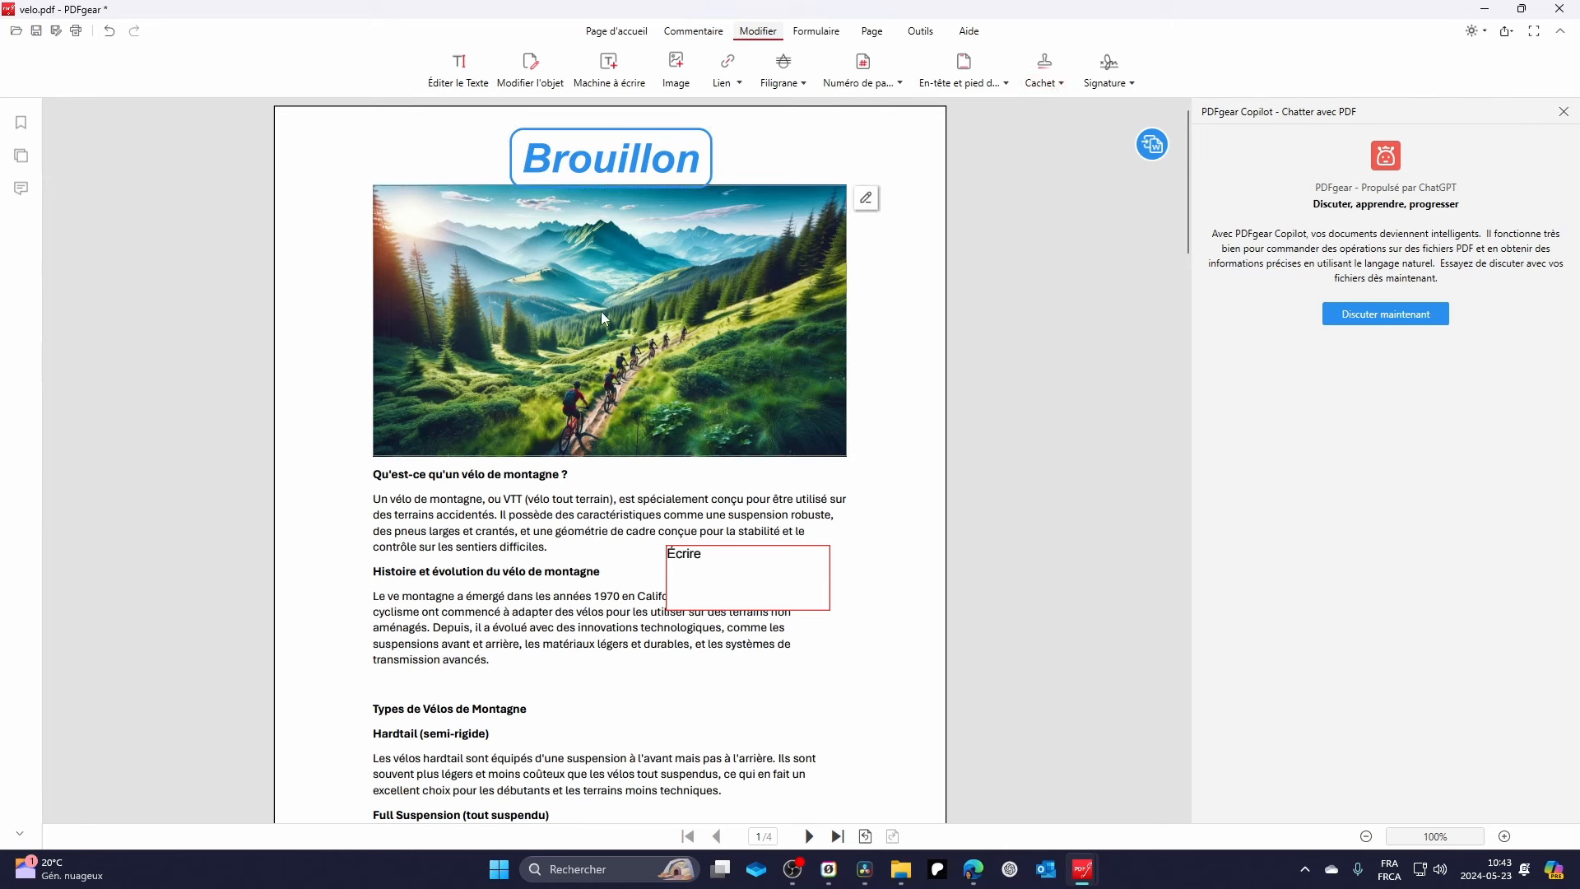
left_click(867, 199)
left_click(867, 231)
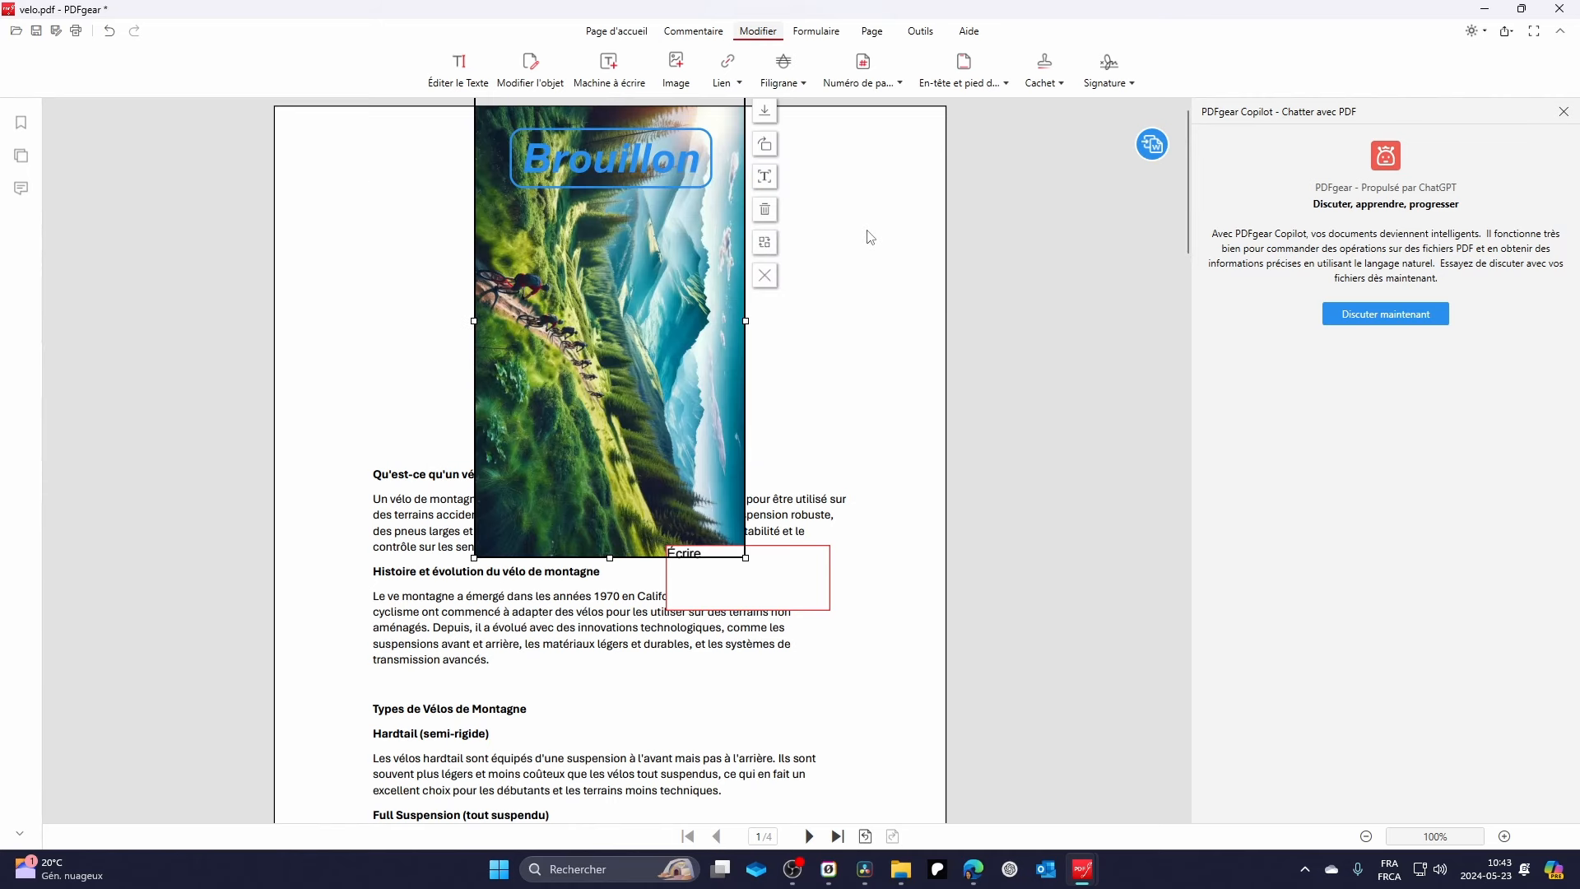
left_click(768, 153)
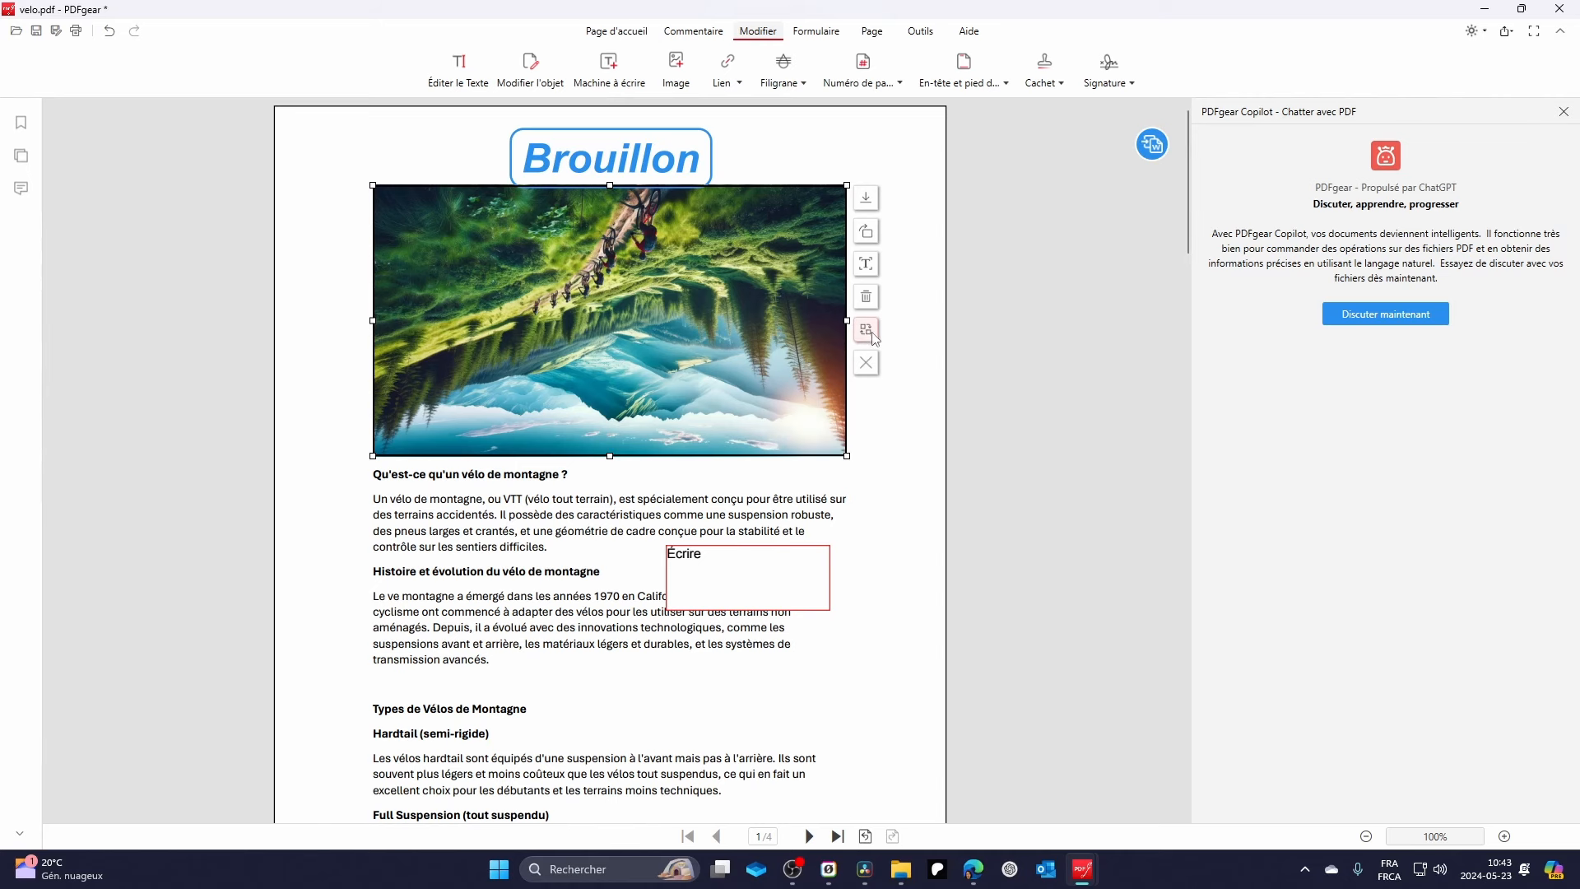
left_click(865, 366)
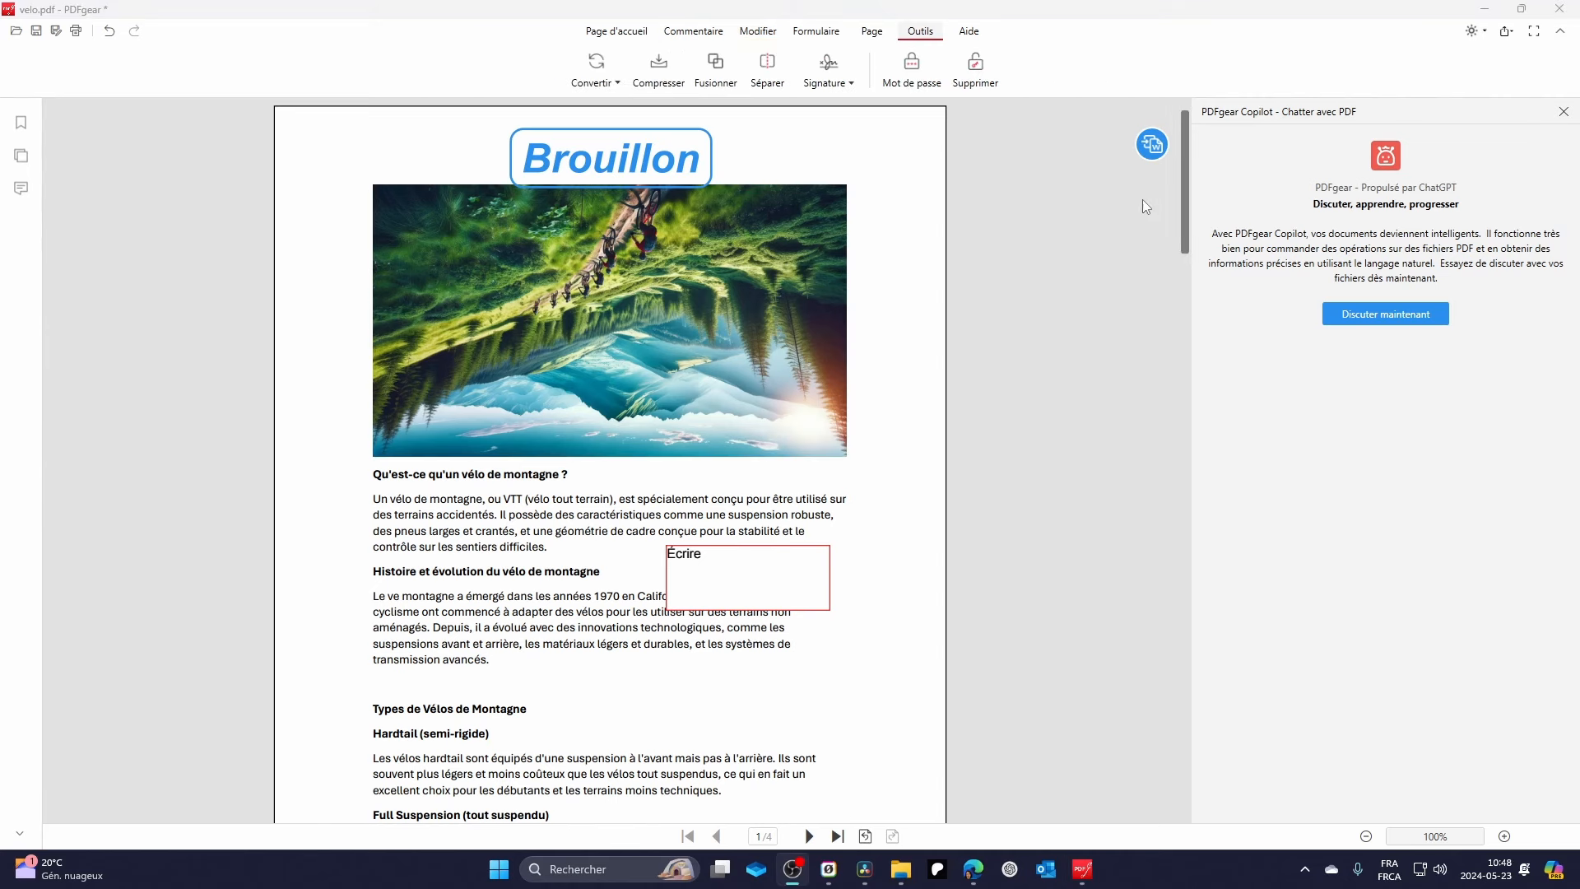
Try page rotation in the page overview by turning page 2 through four successive quarter turns.
left_click(874, 33)
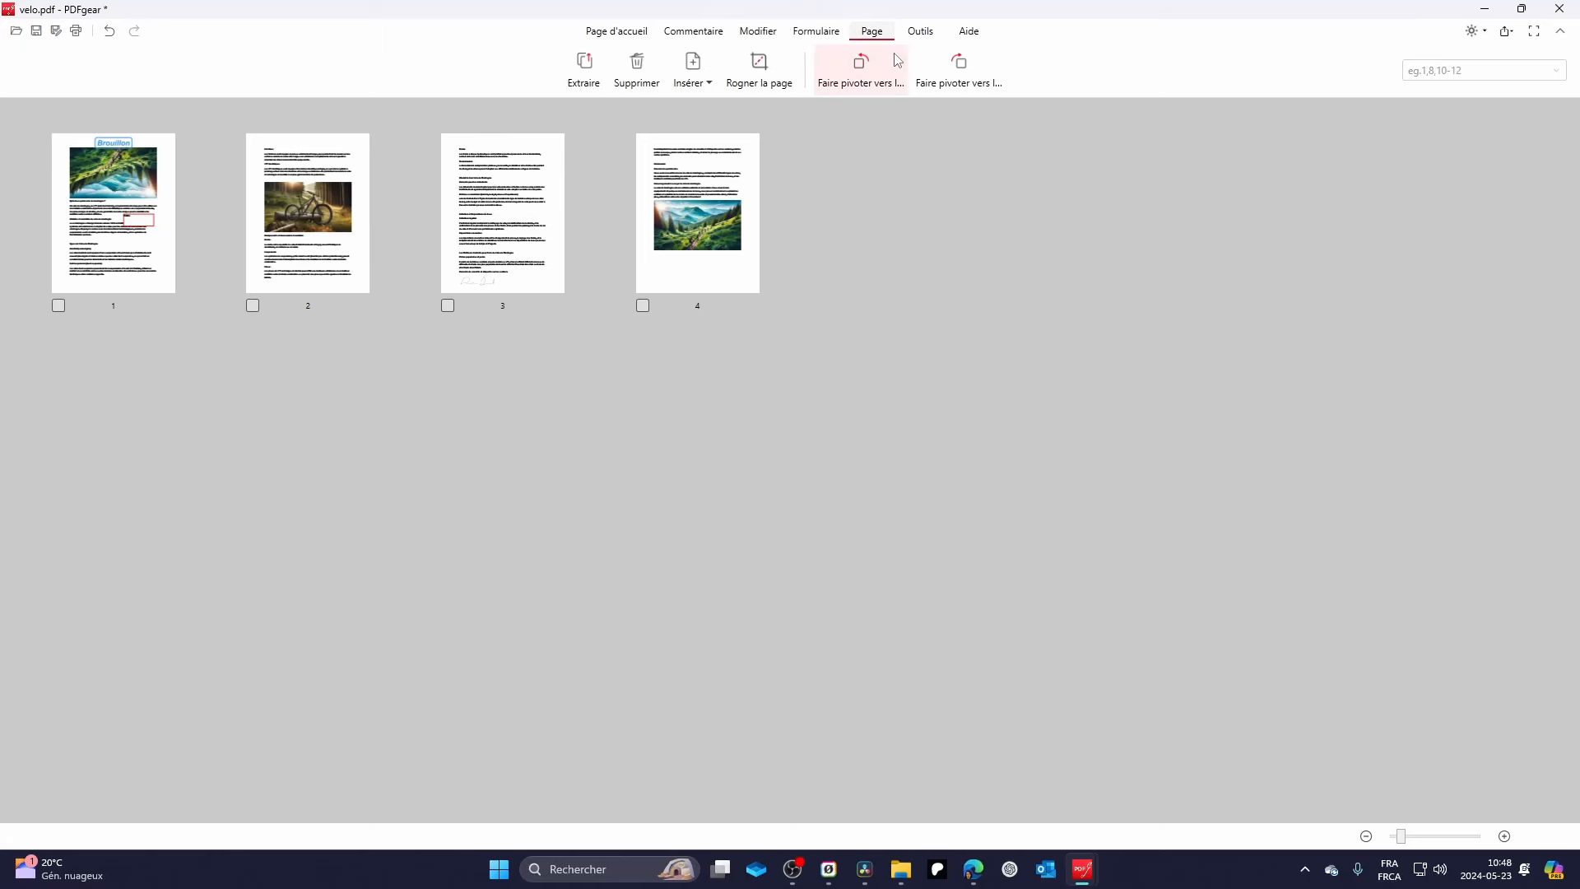
mouse_move(149, 182)
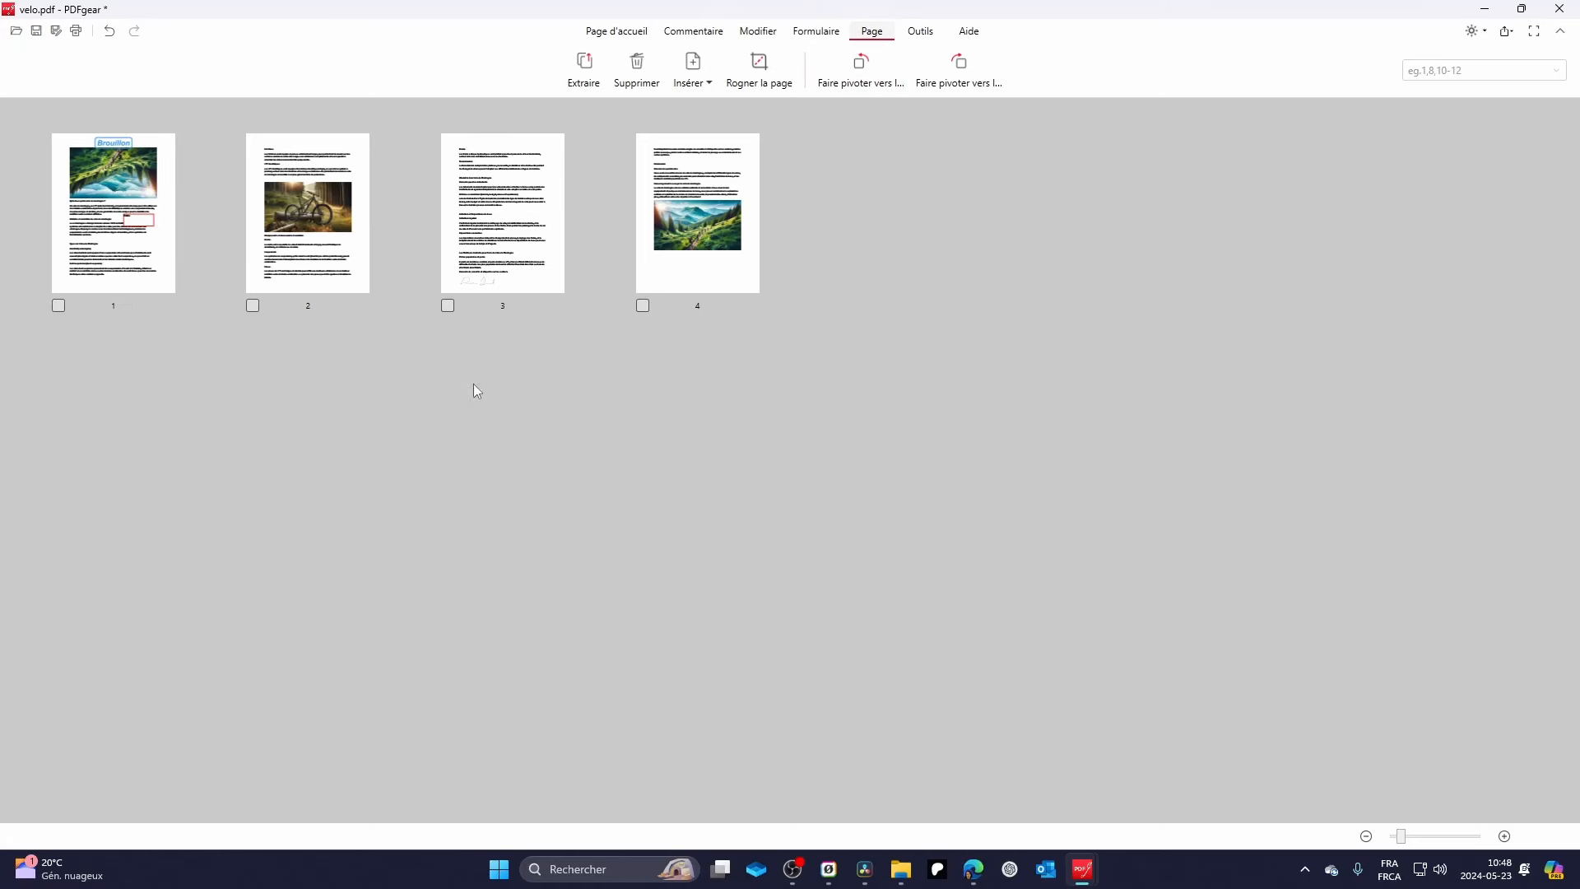
mouse_move(122, 206)
left_mouse_down()
mouse_move(795, 216)
mouse_move(102, 229)
left_mouse_up()
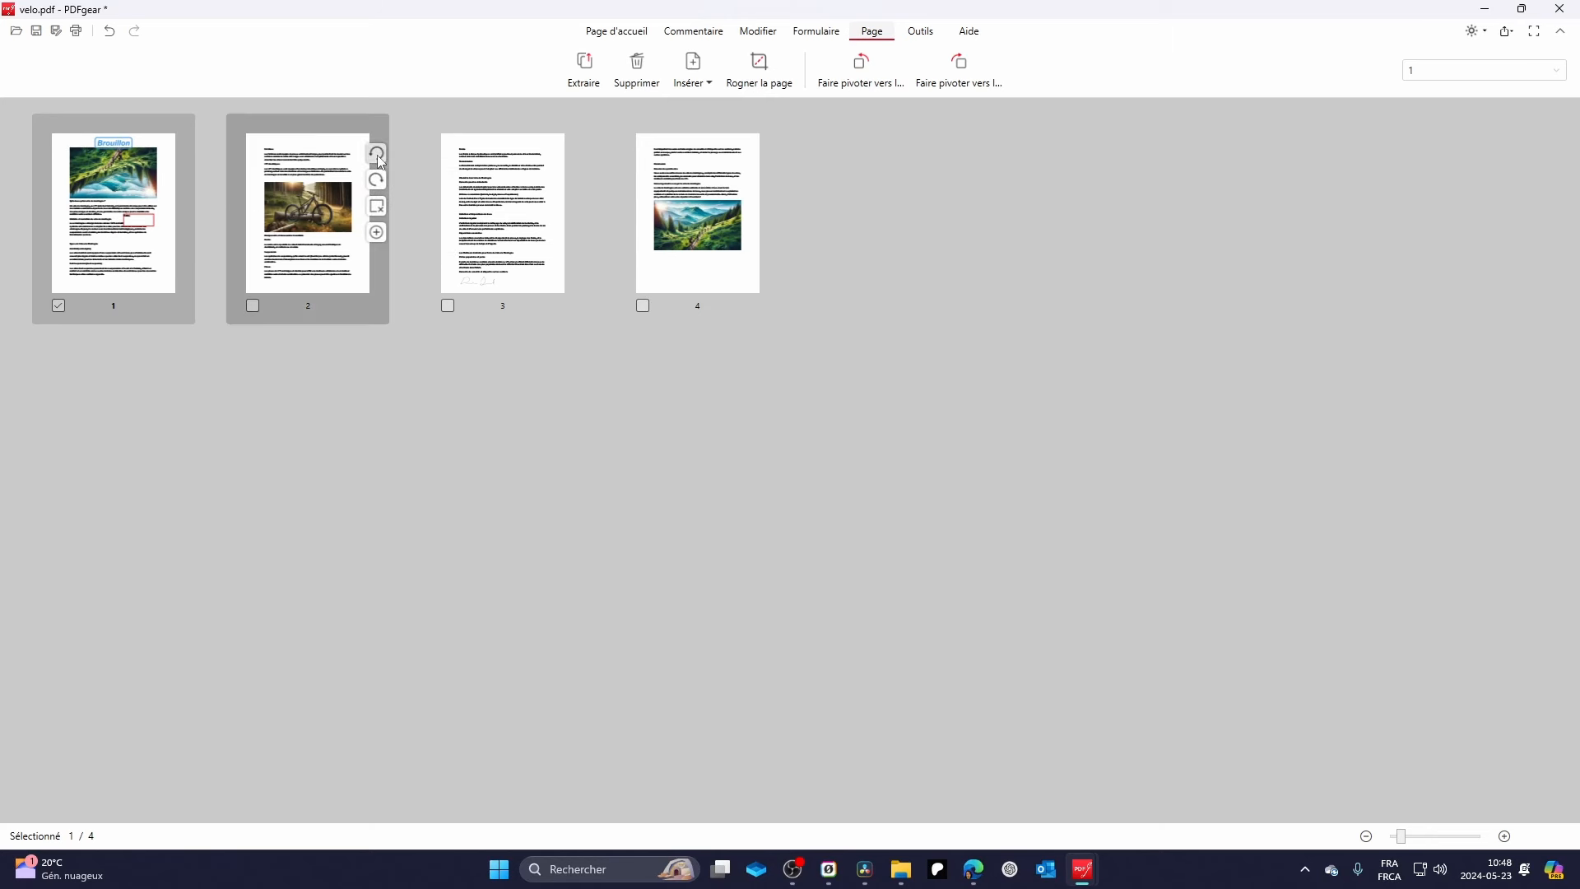
left_click(377, 153)
left_click(377, 154)
left_click(377, 154)
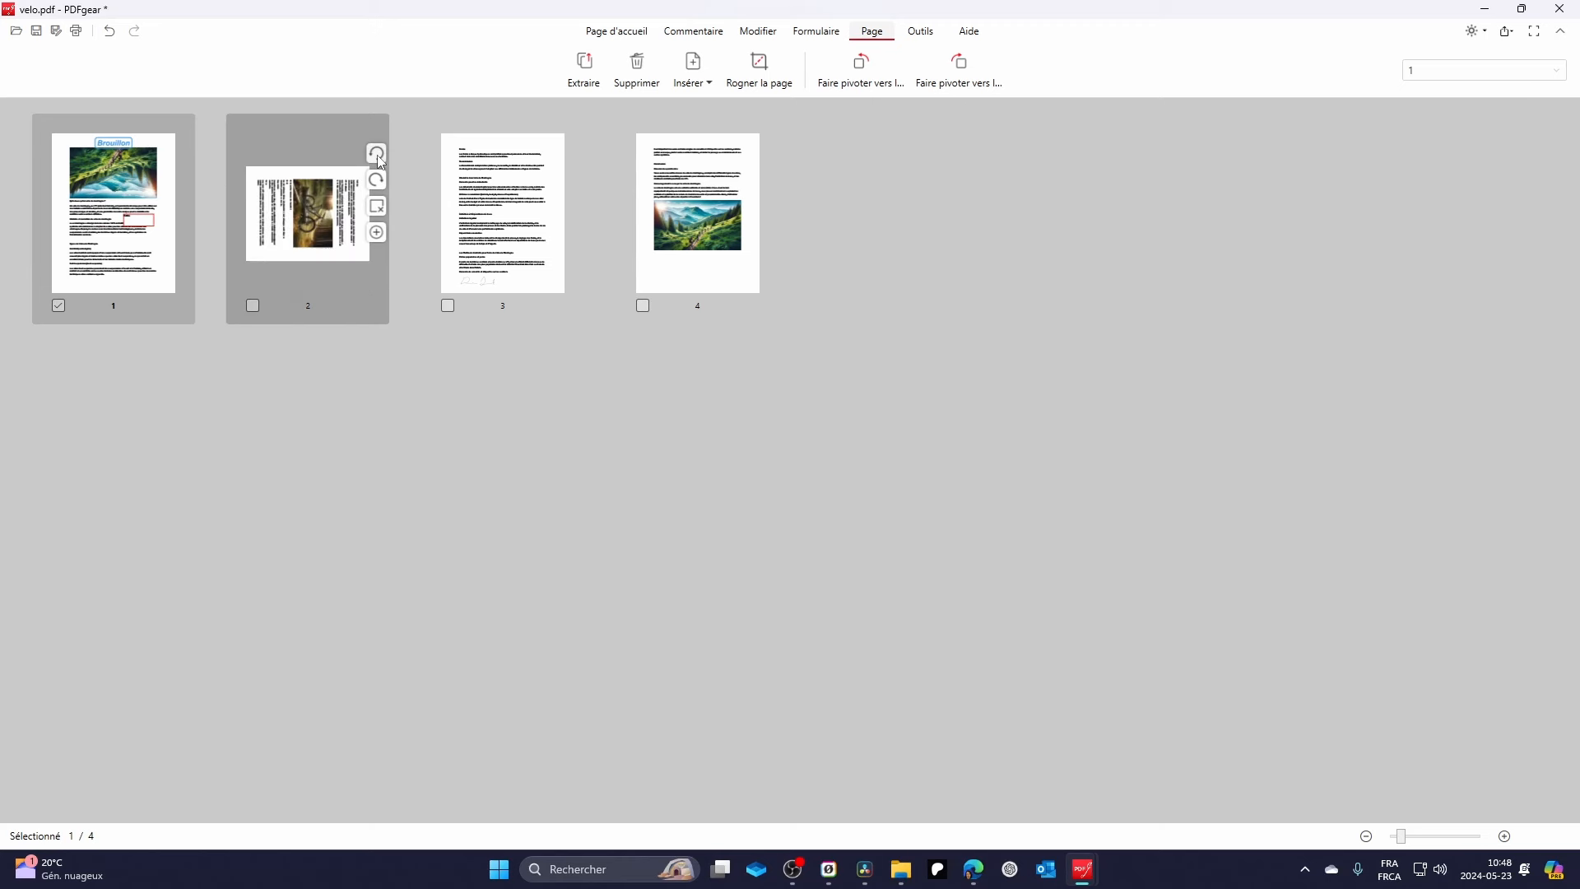
left_click(377, 154)
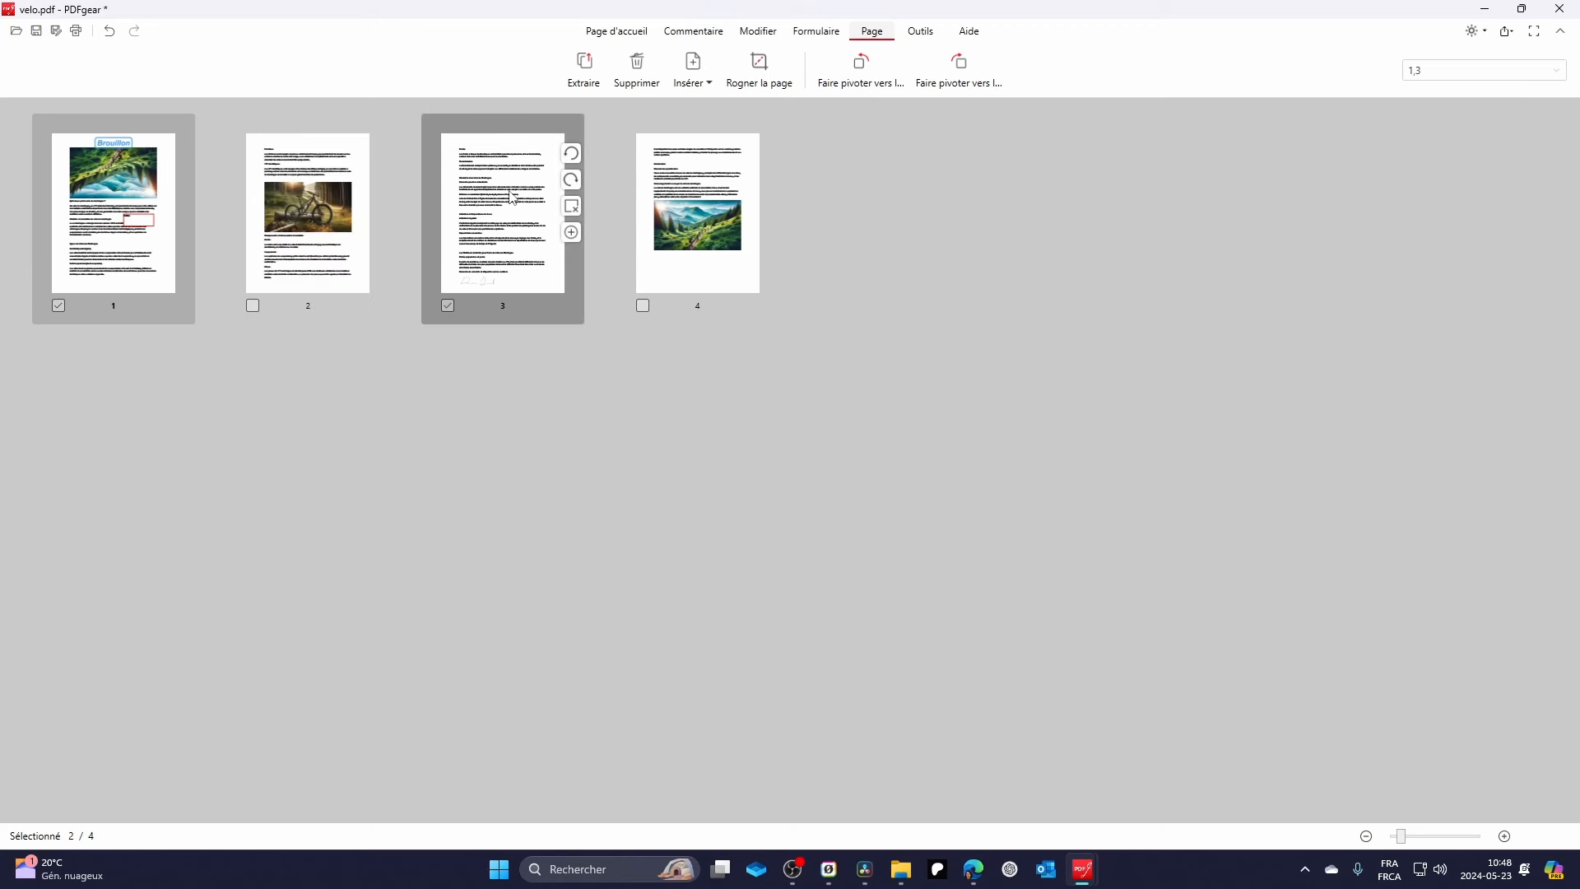
Select only pages 3 and 4 in the page overview.
left_click(451, 305)
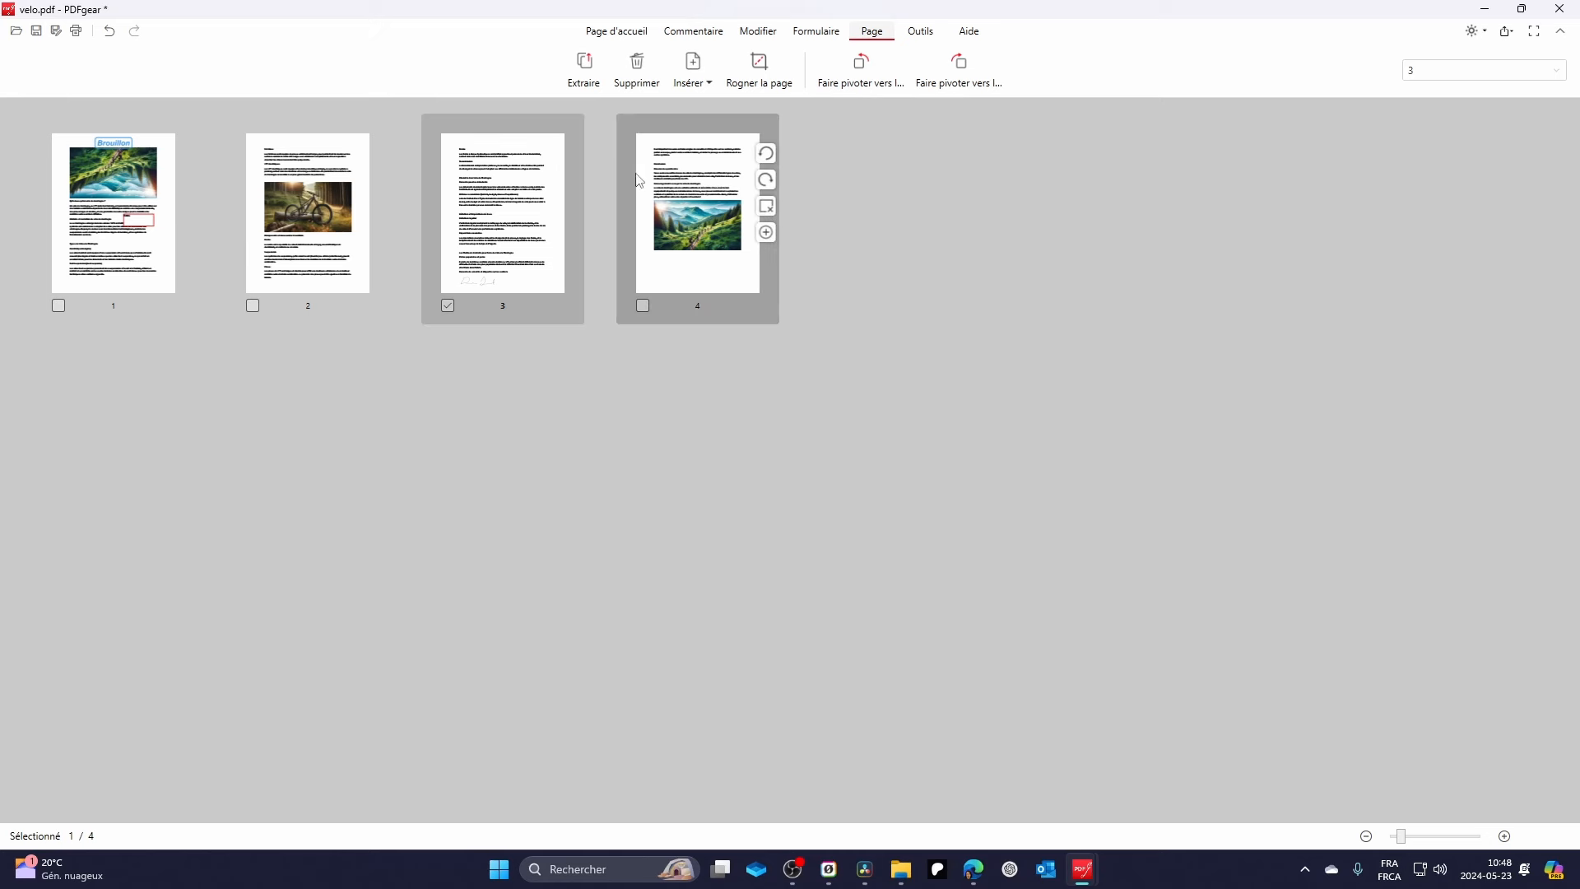
mouse_move(556, 181)
left_click(644, 306)
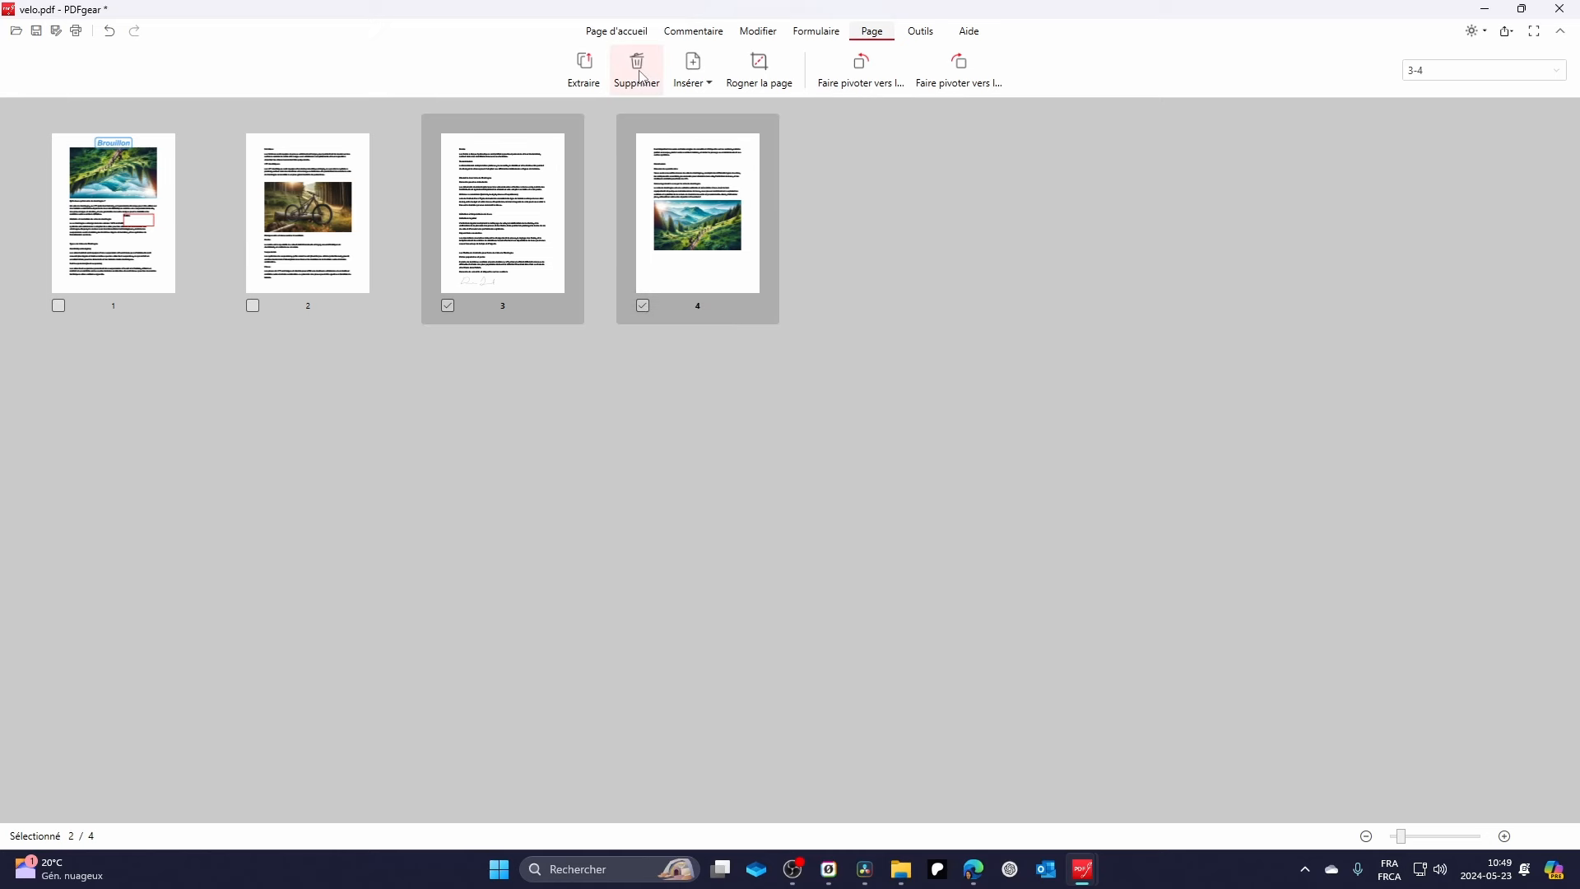
Look over the conversion options, open velo Copy.pdf in the PDF compression tool and set its compression level to Haut.
left_click(922, 33)
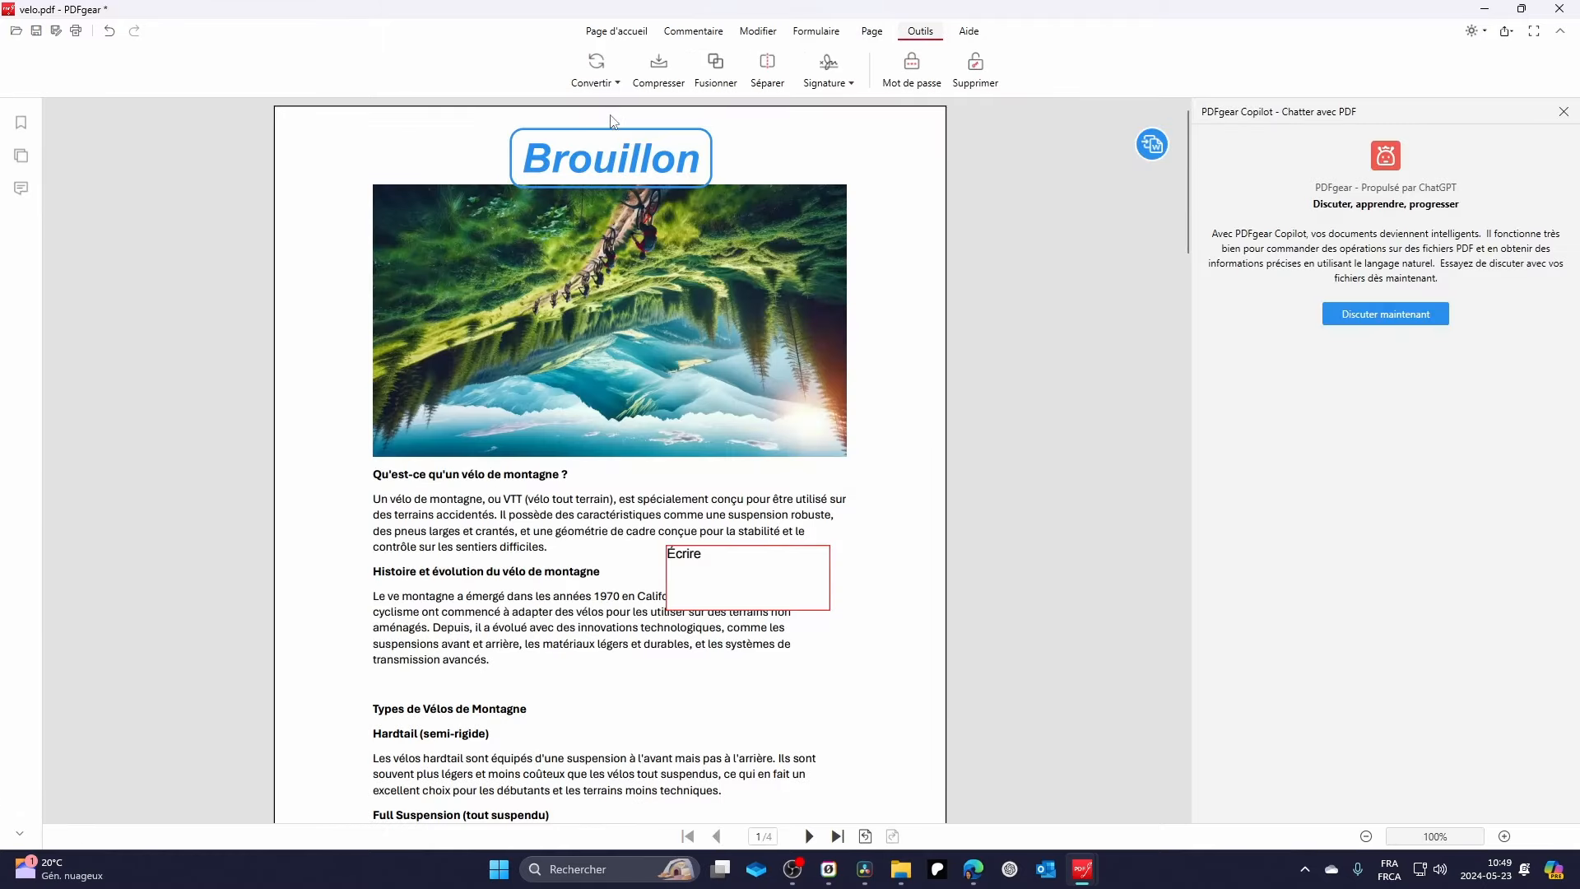
left_click(609, 84)
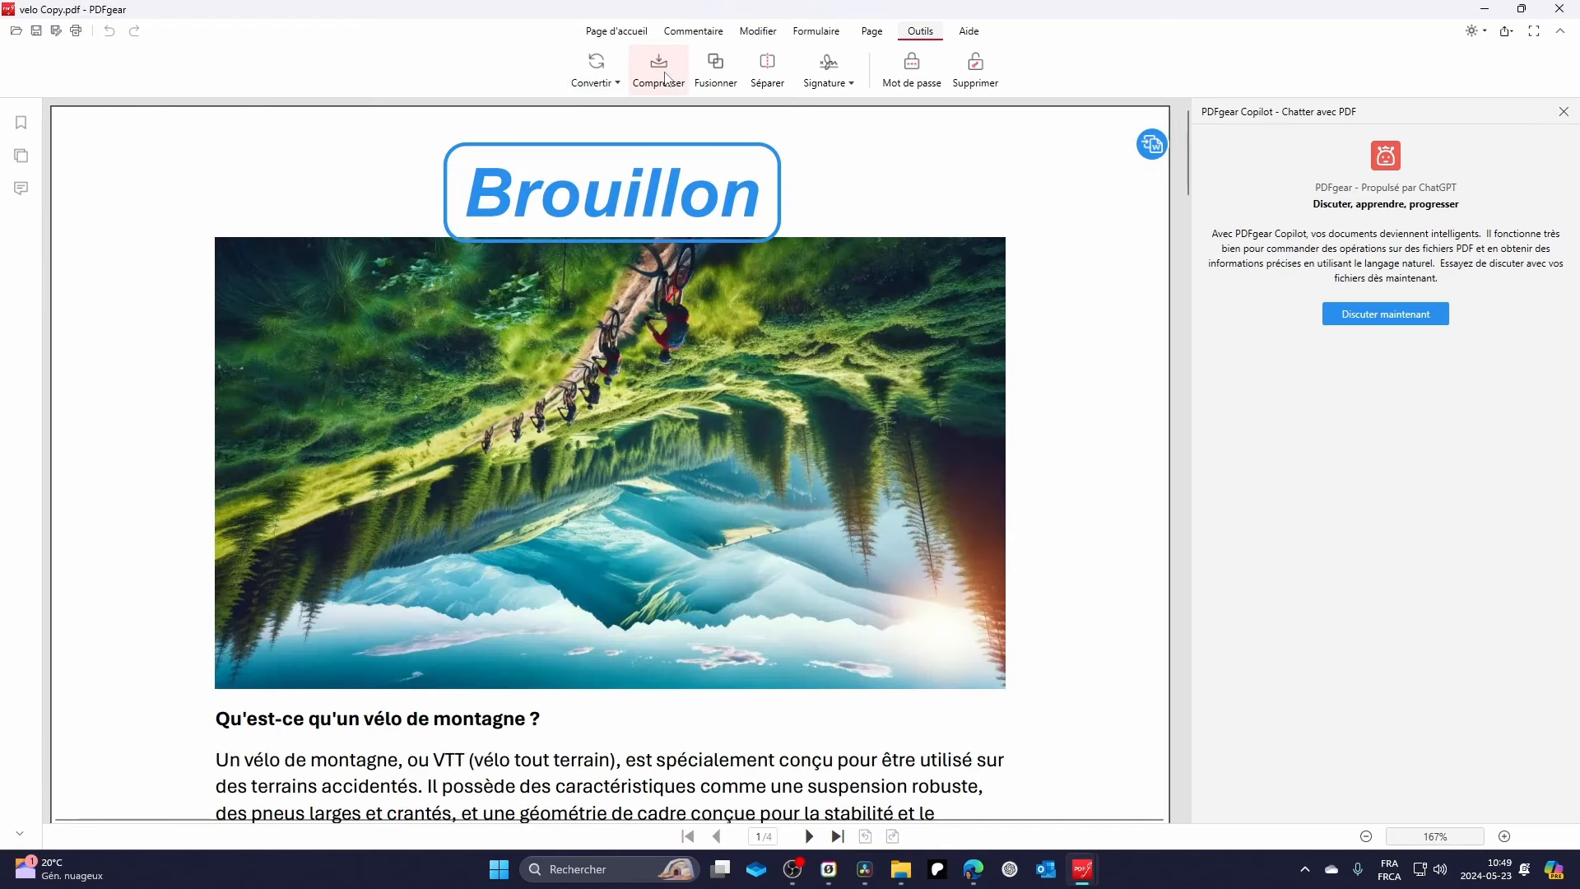
left_click(667, 72)
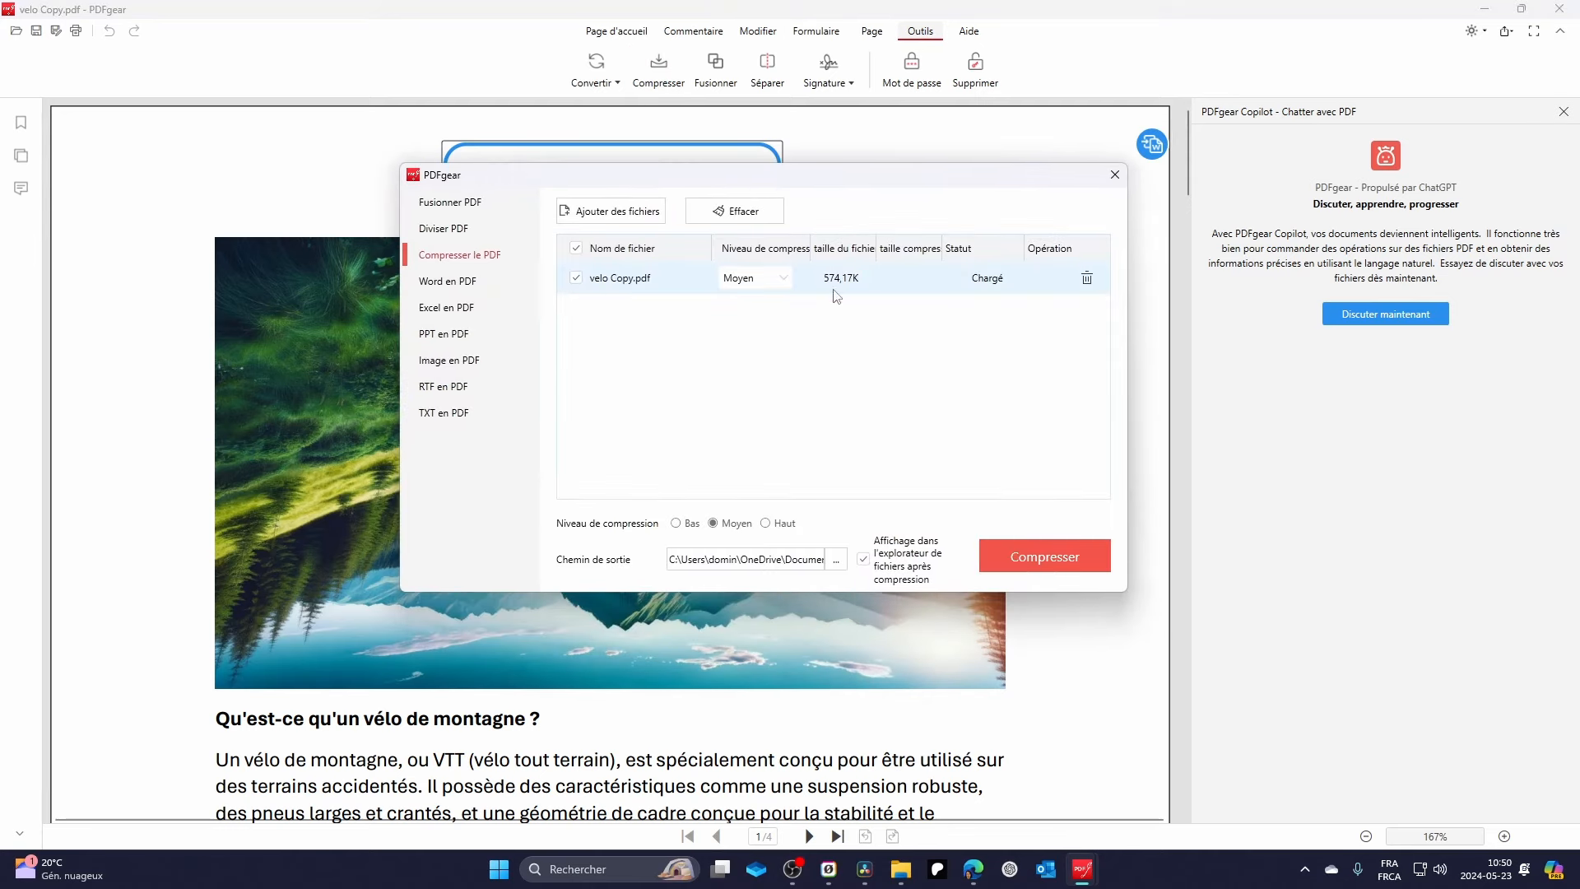
left_click(785, 281)
left_click(853, 321)
left_click(774, 280)
left_click(740, 299)
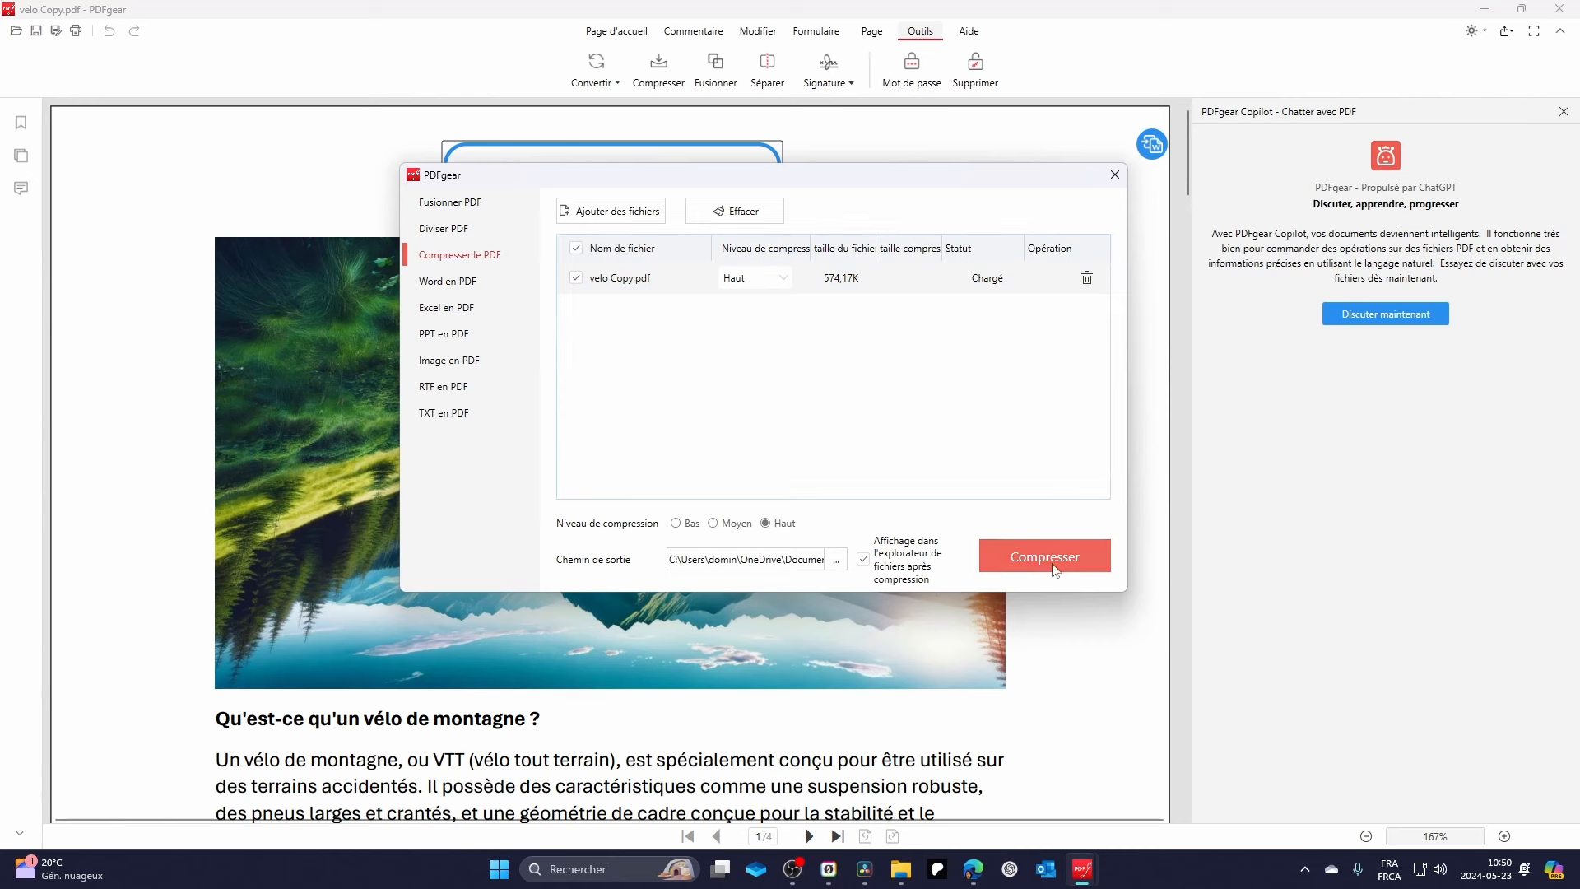